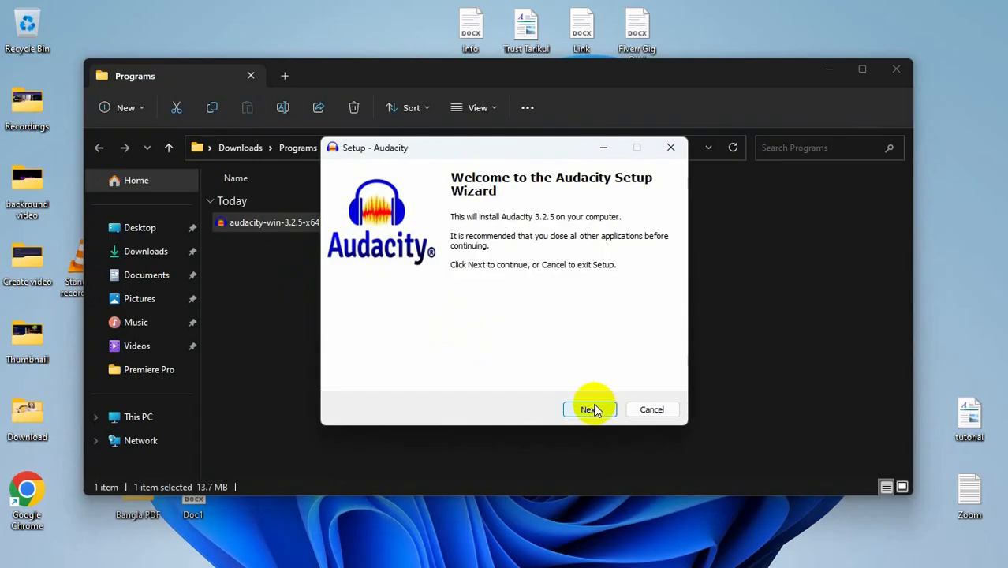
- Complete the Audacity 3.2.5 setup wizard and close the Programs folder window
click(589, 408)
click(597, 408)
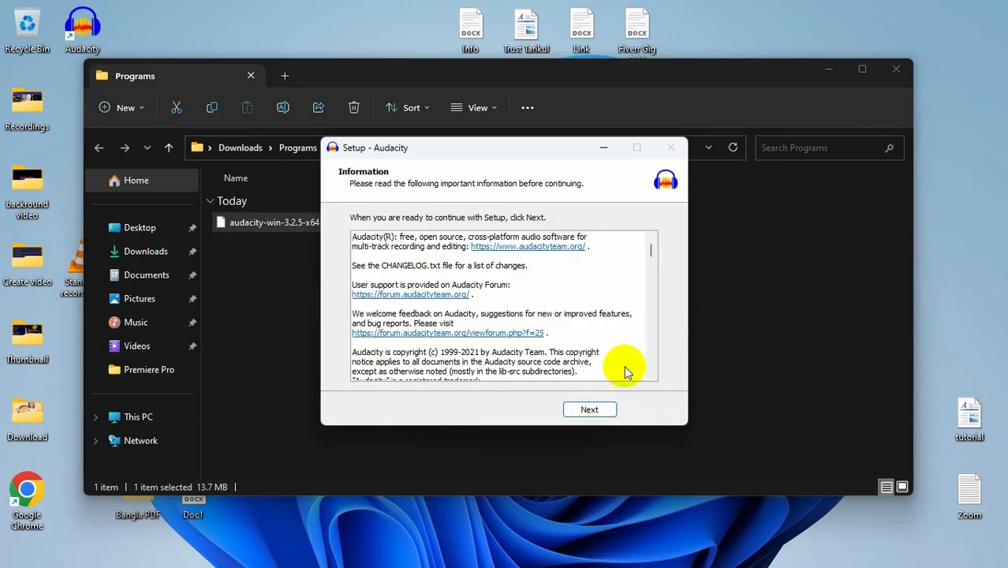
click(588, 408)
click(590, 408)
click(897, 69)
- Record about 22 seconds of audio onto a new track, pausing and resuming the recording before stopping it
click(272, 89)
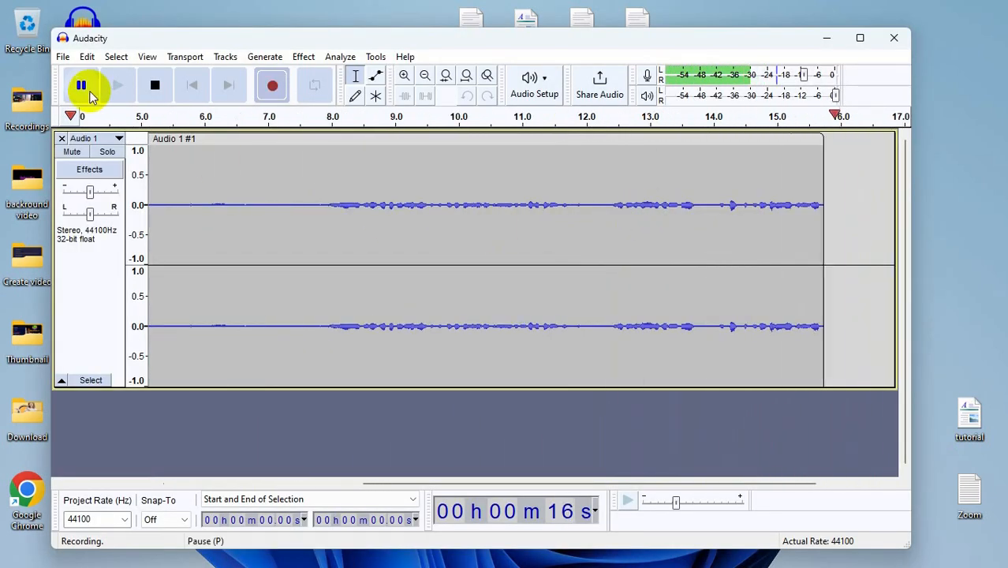
click(81, 85)
click(93, 92)
click(82, 87)
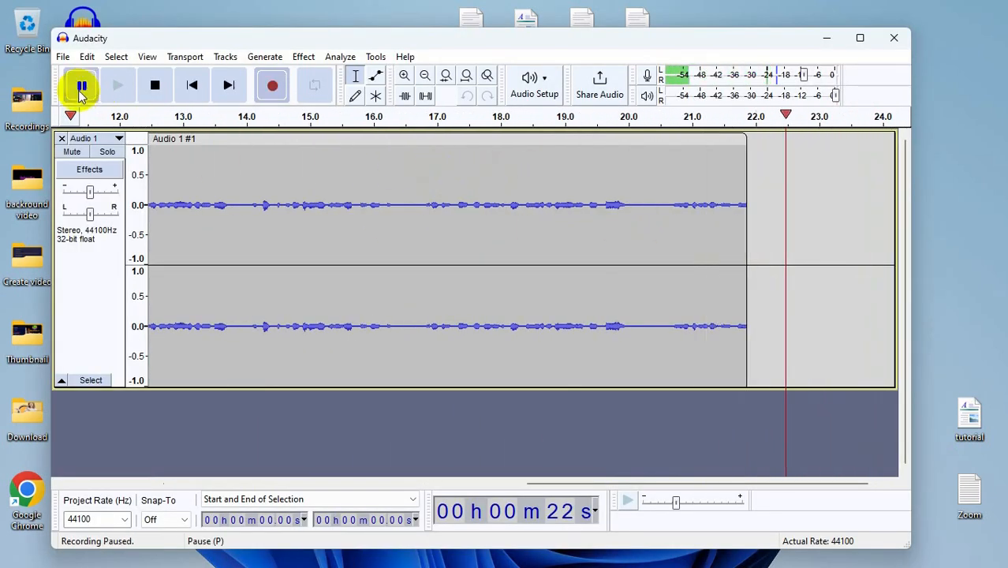
click(155, 90)
- Play back the recorded track from near its beginning and stop the playback
drag(563, 483, 206, 483)
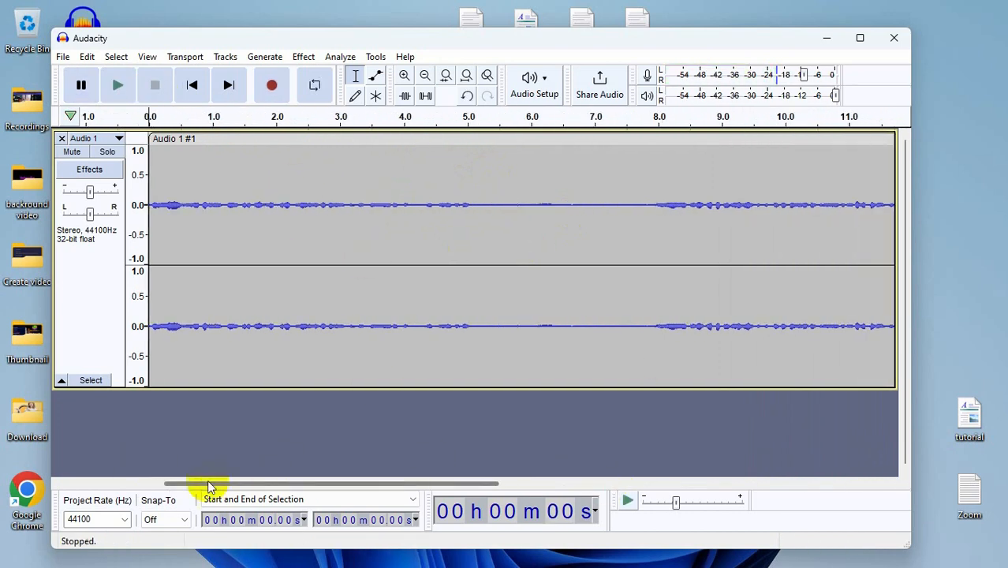
click(206, 173)
key(space)
key(space)
key(super+Up)
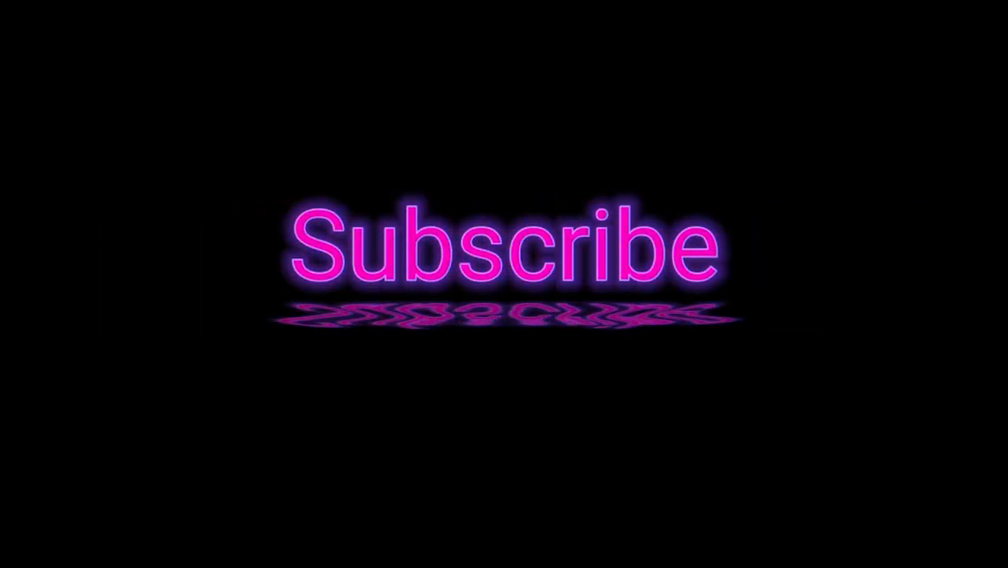
click(452, 173)
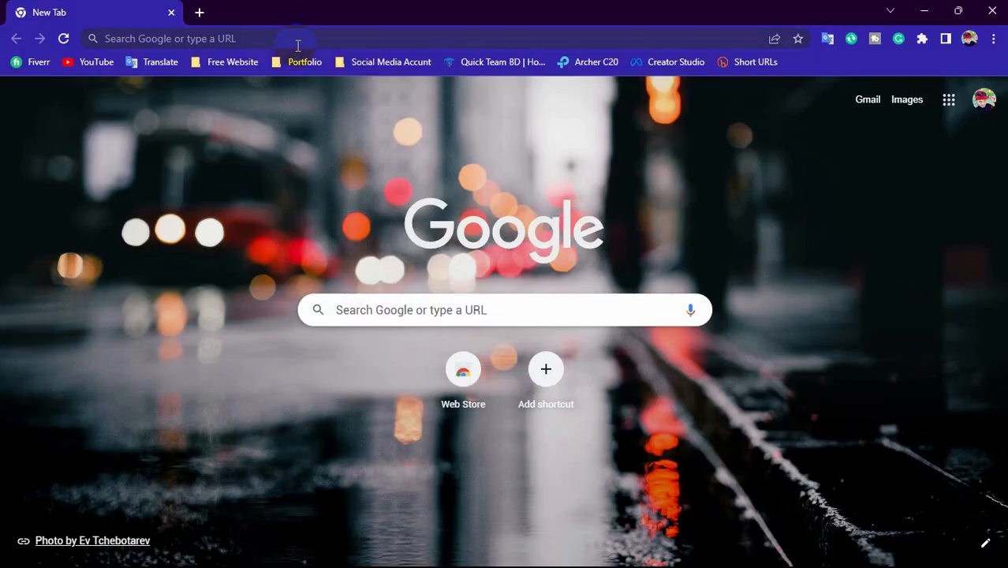
- Search Google for audacity and open the official audacityteam.org website
click(298, 41)
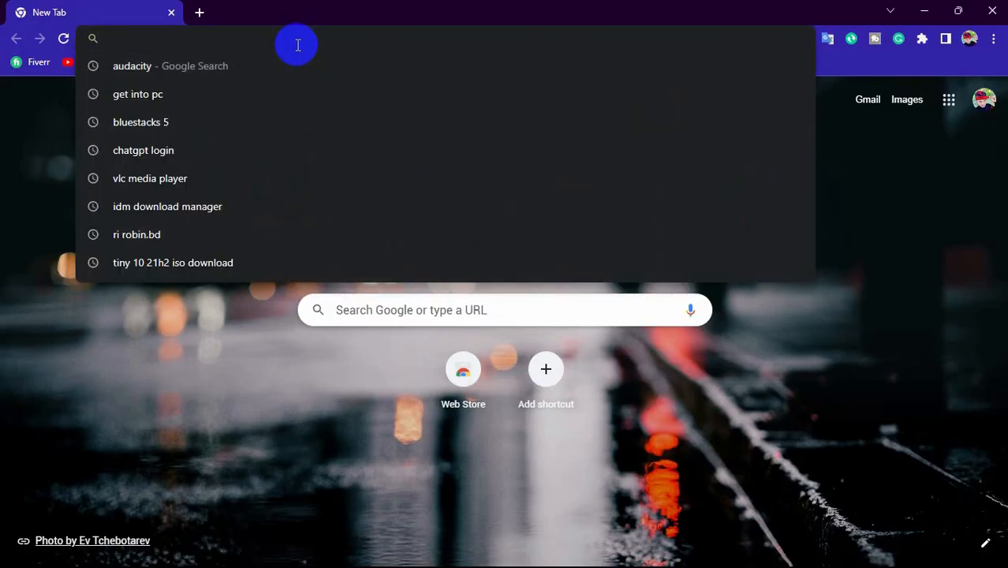
text(a)
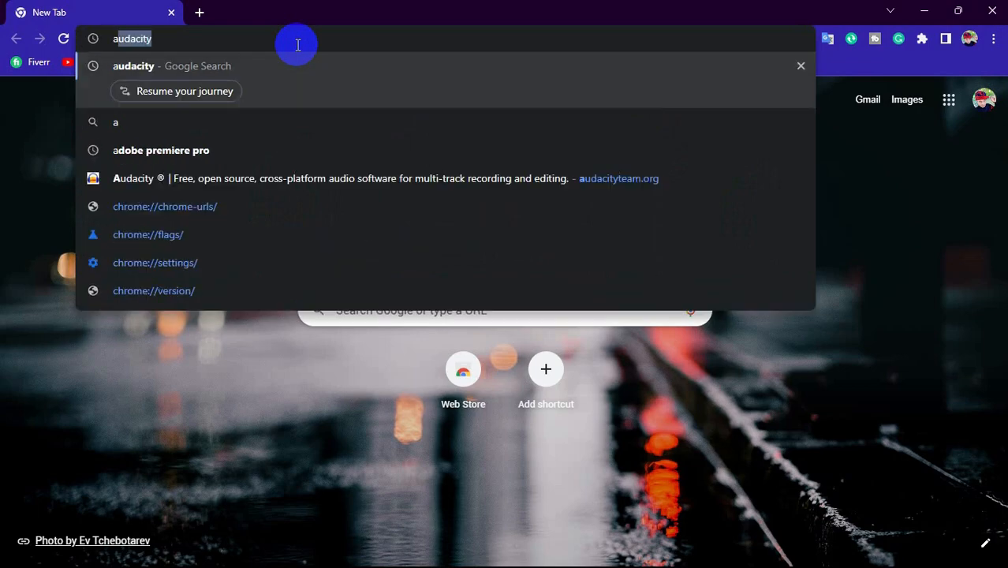
key(Return)
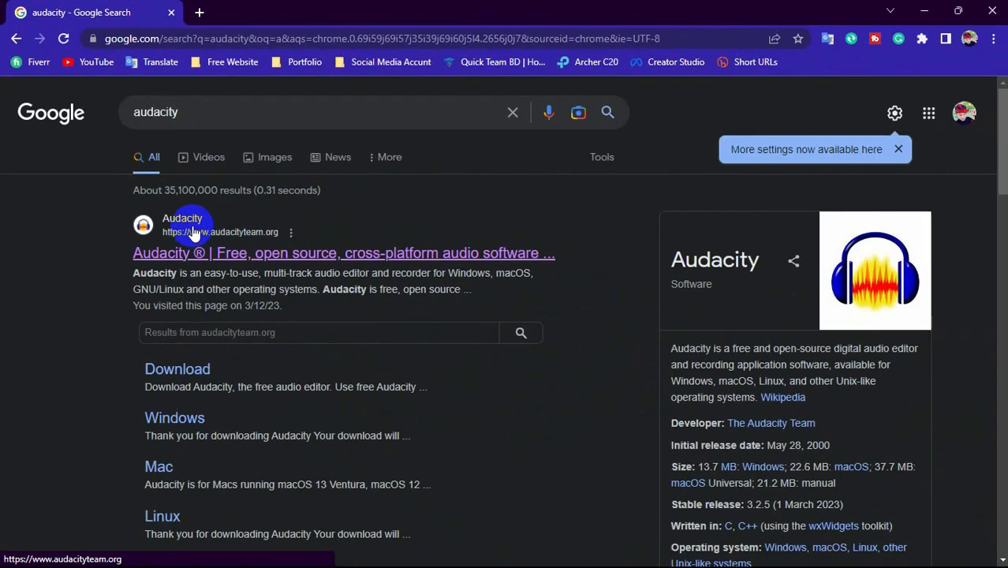
click(386, 251)
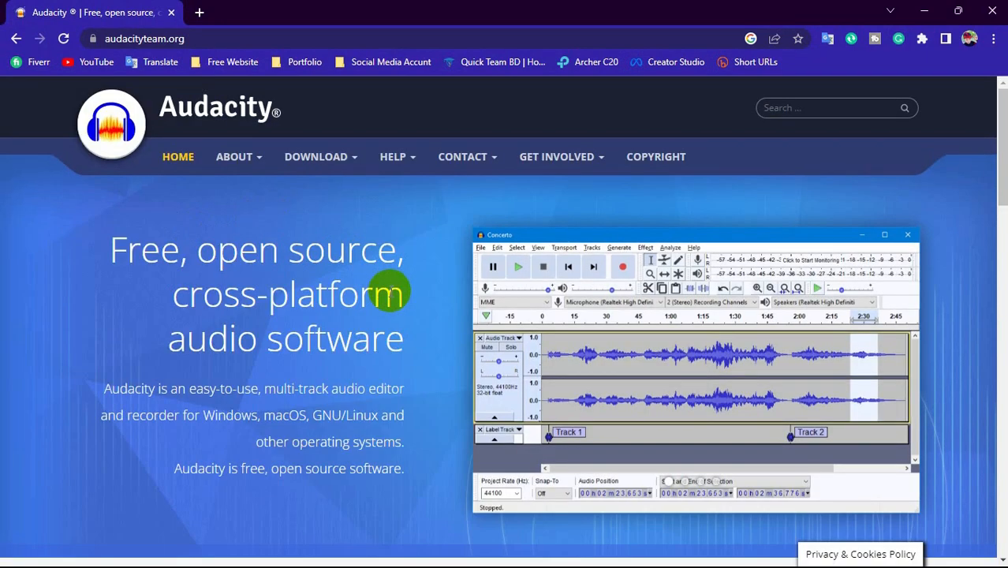
- Download the Windows installer audacity-win-3.2.5-x64.exe from the Audacity website into the Downloads\Programs folder
scroll(371, 277, down, 4)
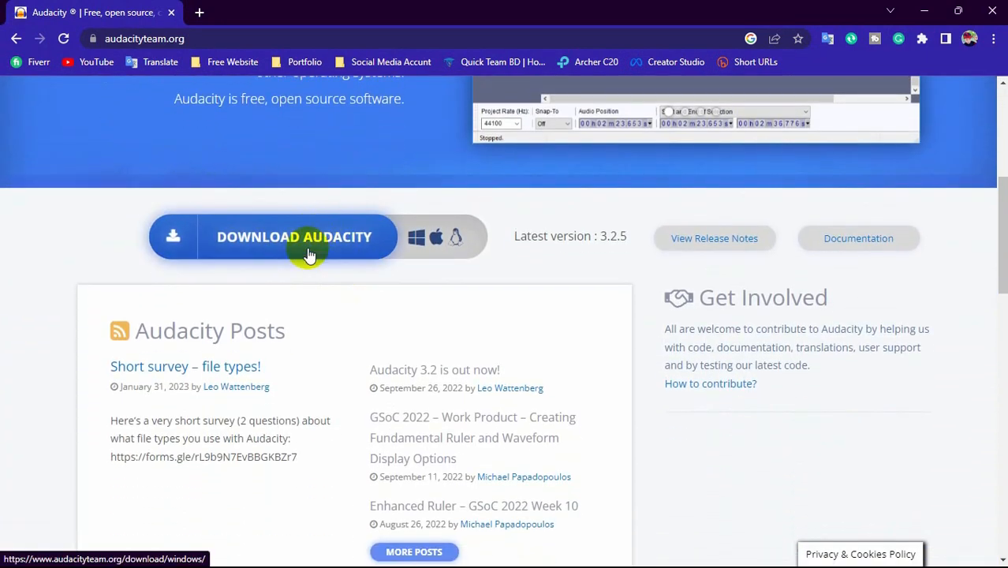
click(312, 247)
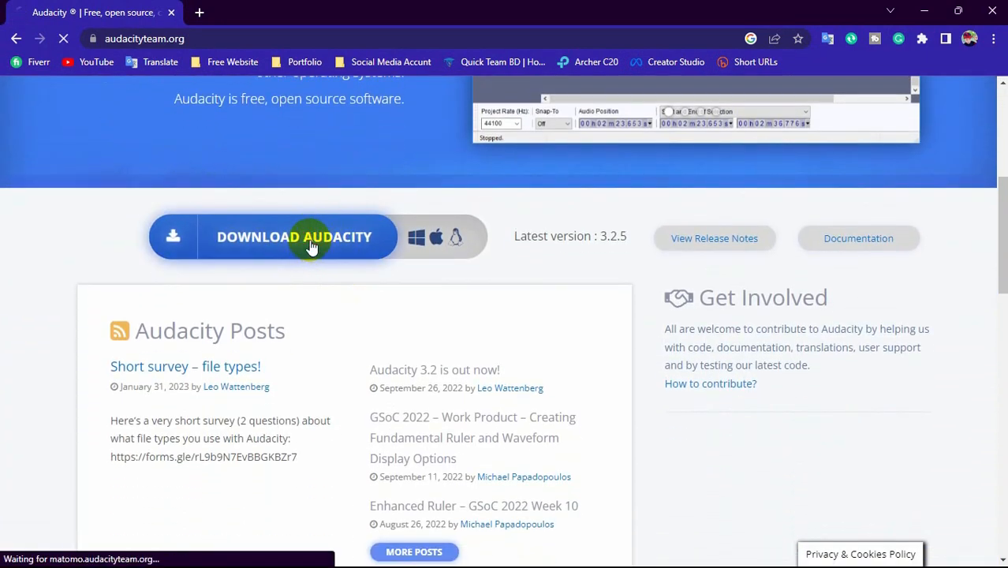
scroll(410, 288, down, 1)
scroll(427, 304, down, 5)
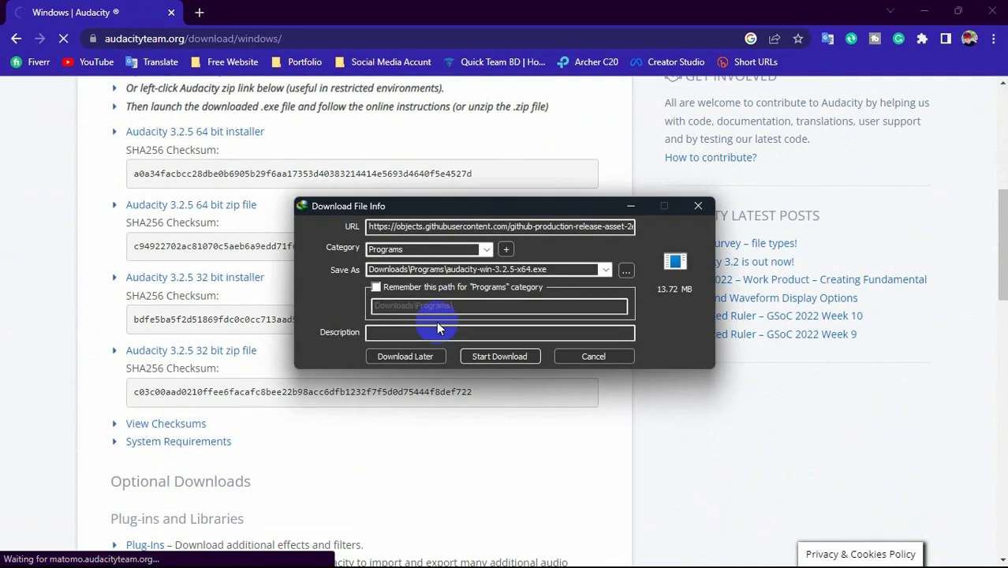
drag(462, 209, 408, 208)
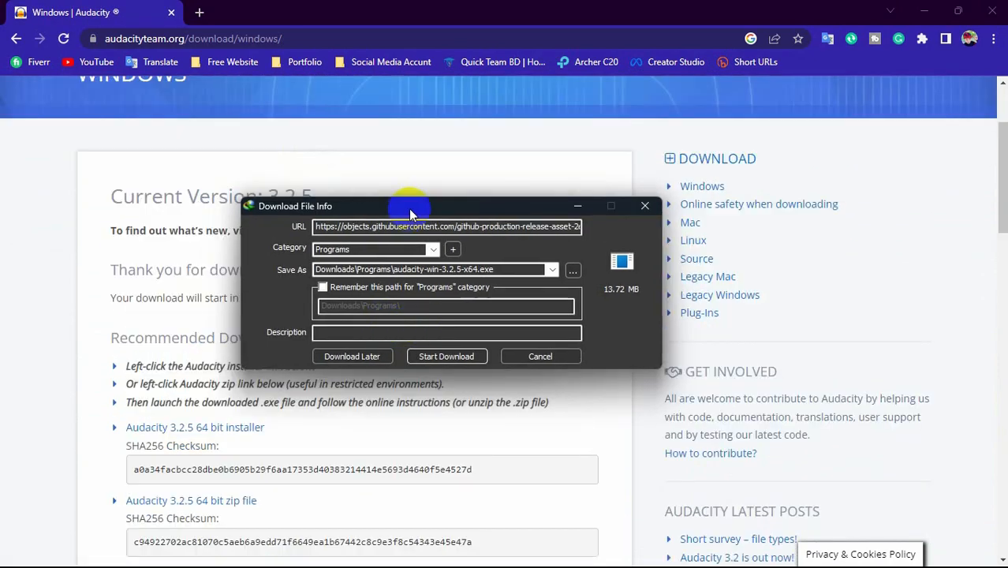
click(446, 356)
click(500, 321)
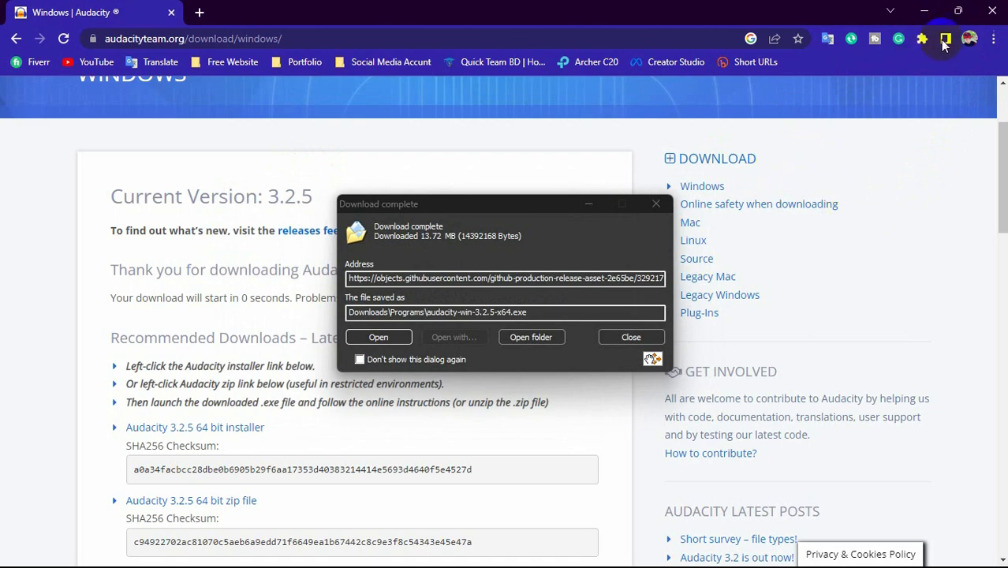
- Close the browser, then open the folder containing the downloaded installer and refresh it
click(992, 16)
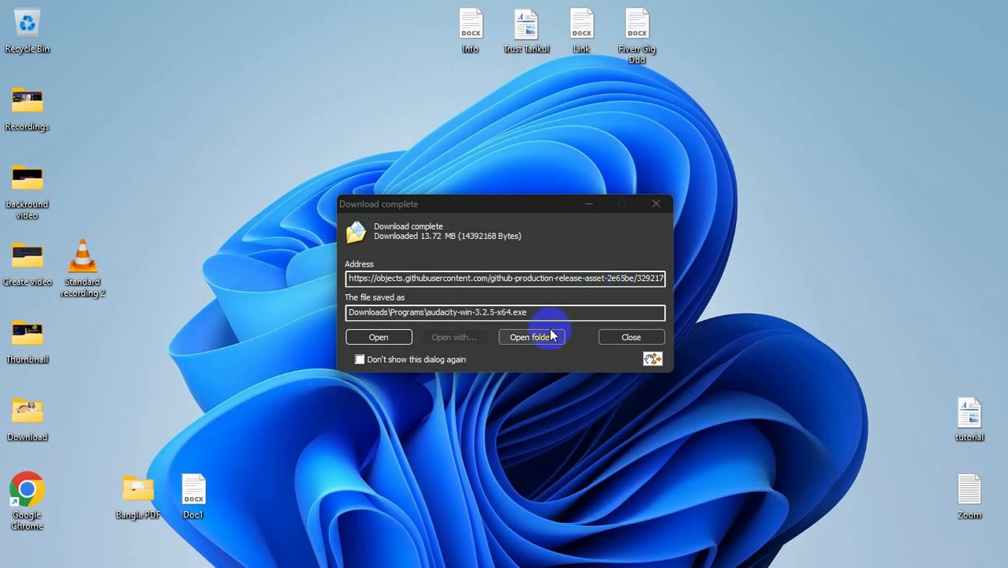
click(544, 336)
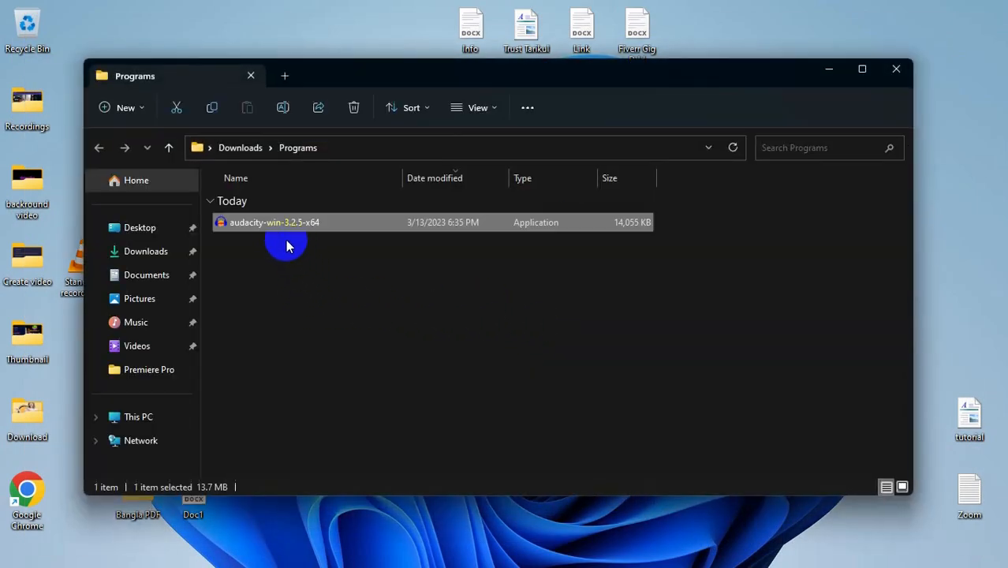
right_click(330, 288)
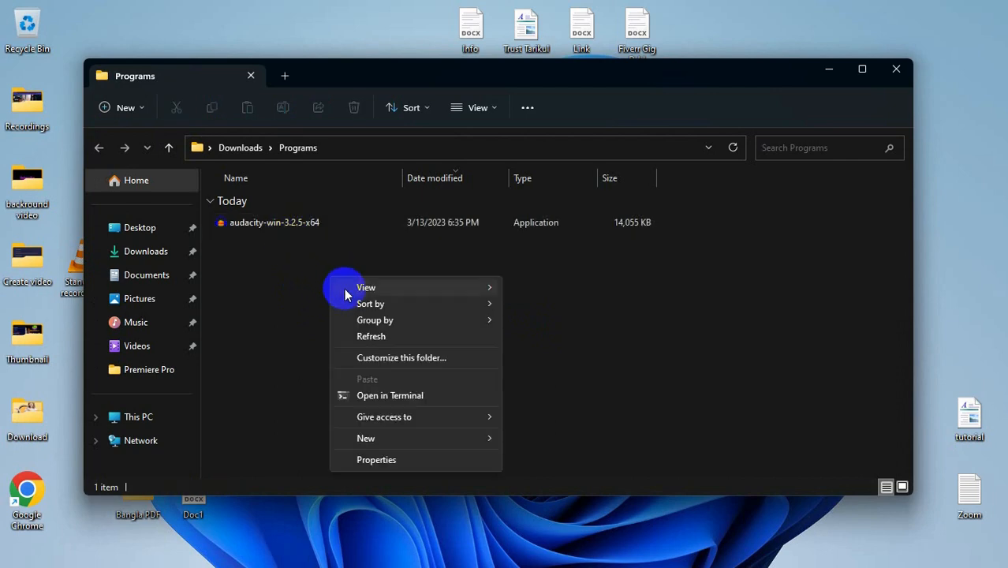
click(361, 333)
- Run audacity-win-3.2.5-x64 as administrator and accept English as the setup language
click(329, 227)
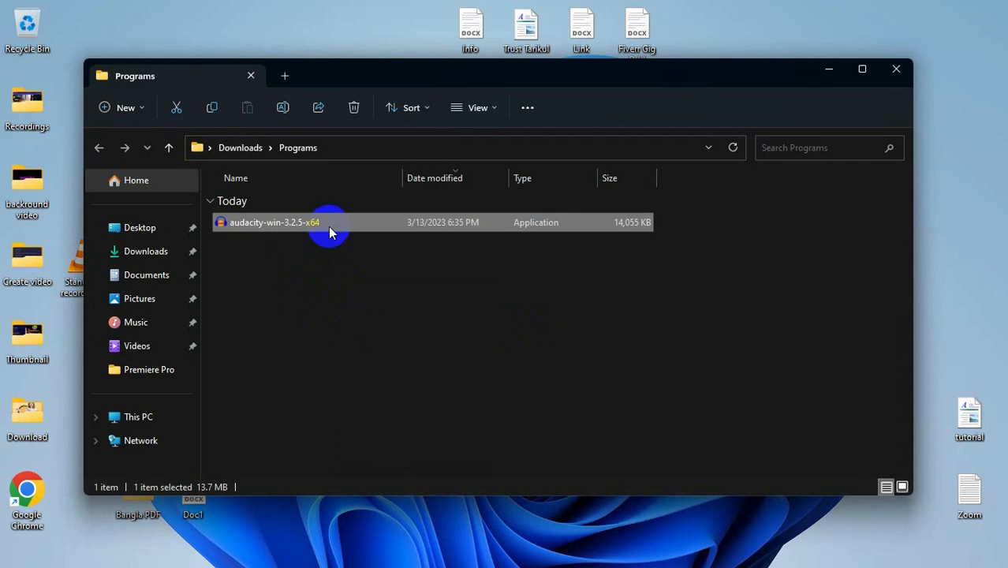
right_click(329, 229)
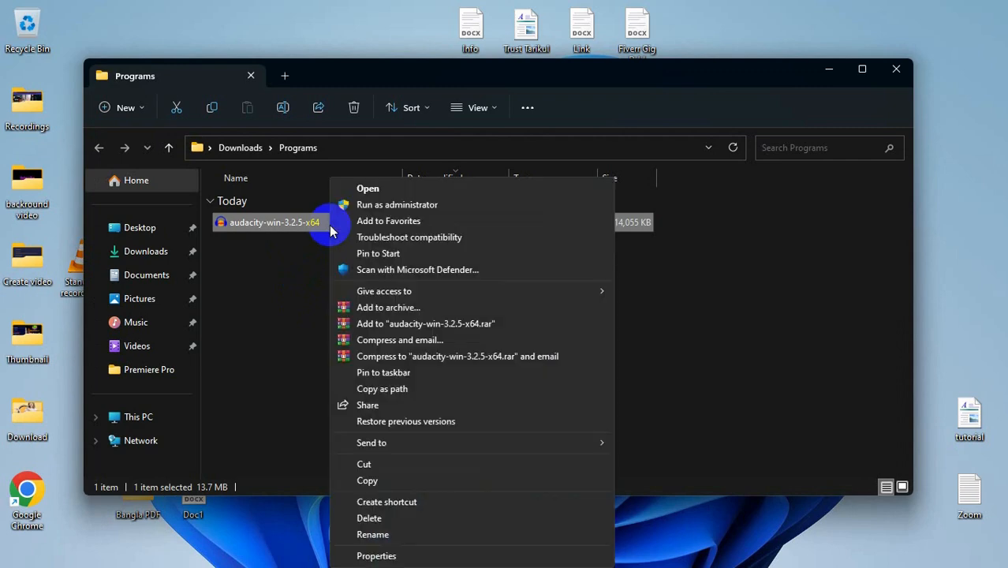
click(399, 207)
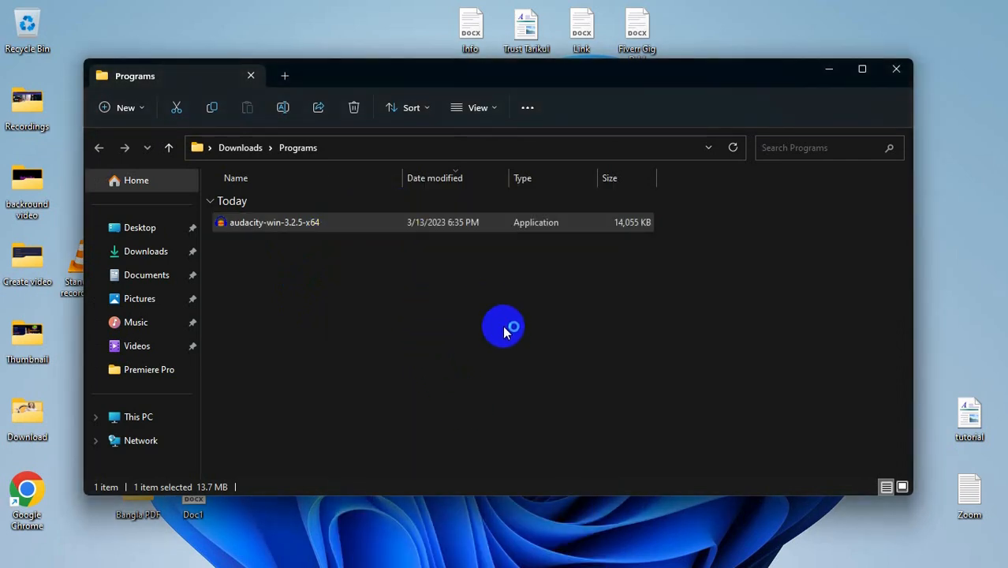
click(495, 353)
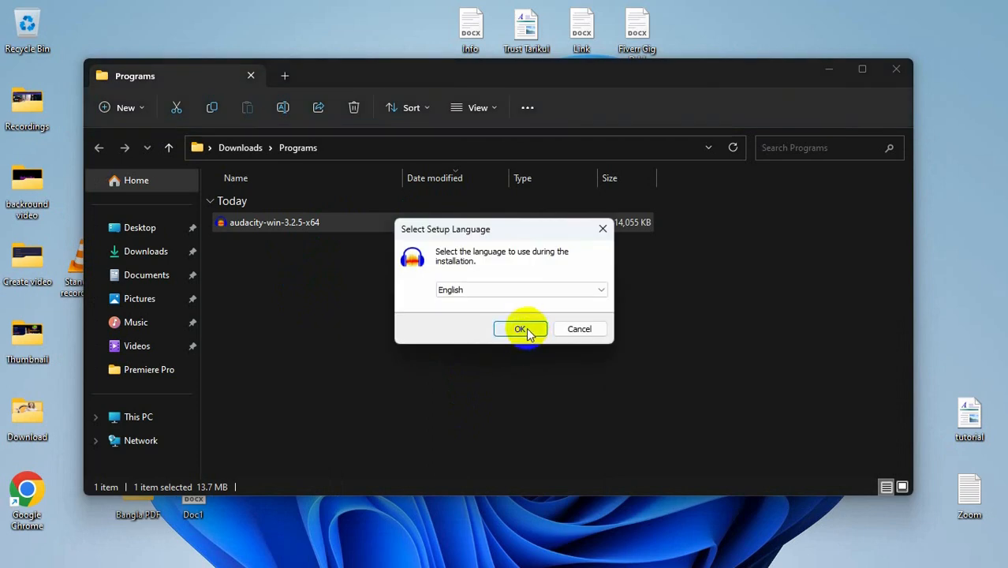
click(527, 330)
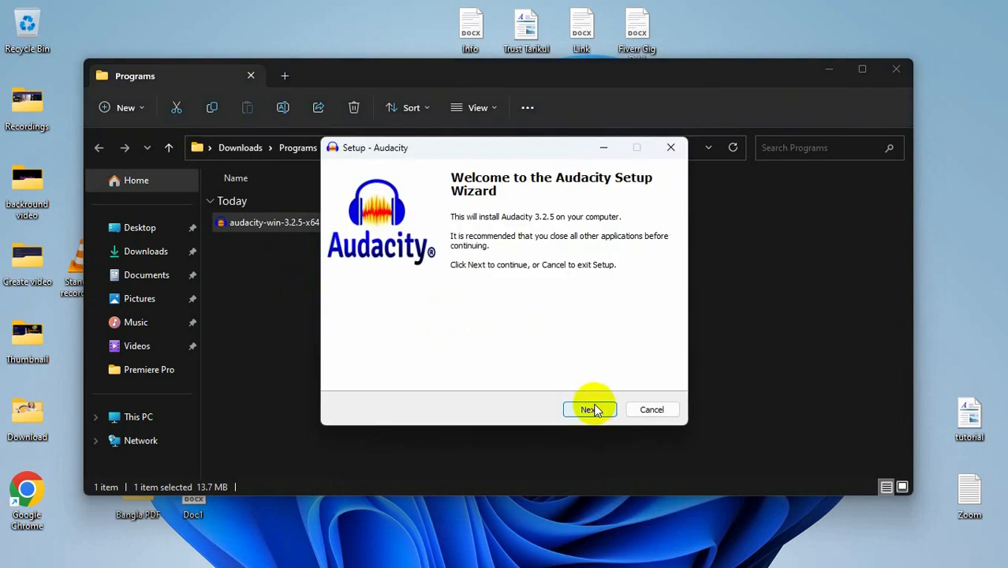
- Install Audacity 3.2.5, keeping the desktop shortcut option on and the Reset Preferences option off
click(594, 410)
click(601, 409)
click(602, 409)
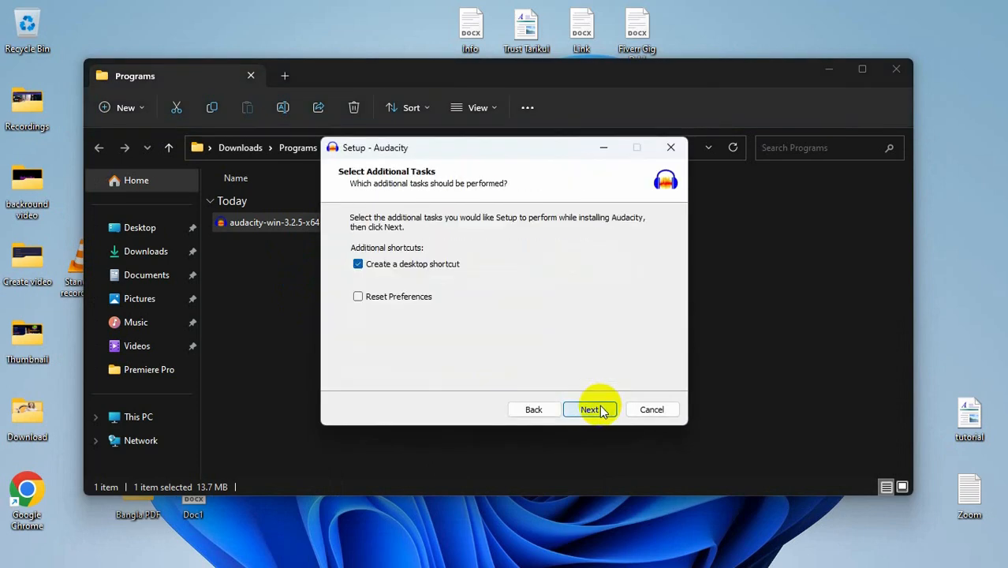
click(602, 411)
click(591, 409)
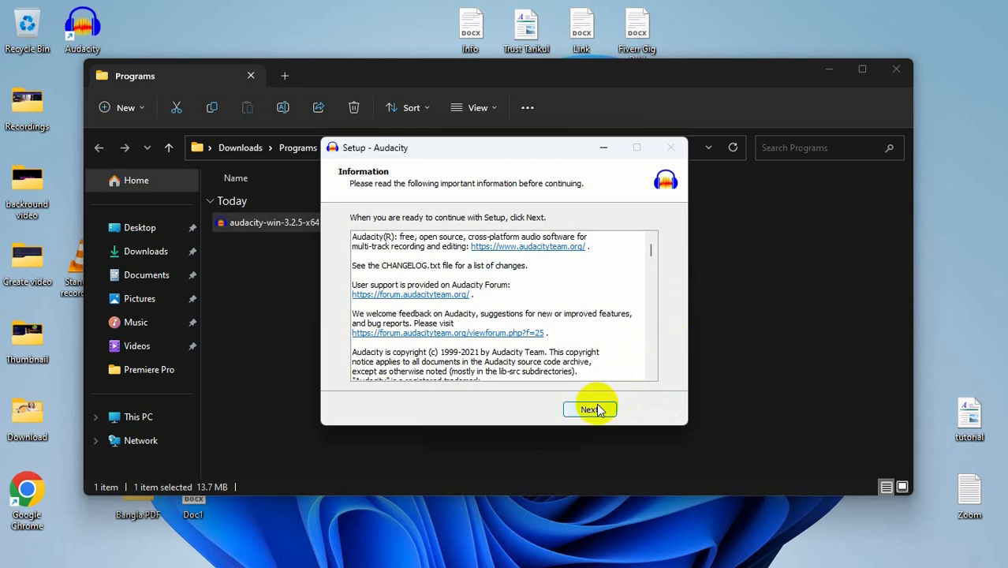
- Finish the setup wizard with the Launch Audacity option on and close the Programs folder window
click(591, 410)
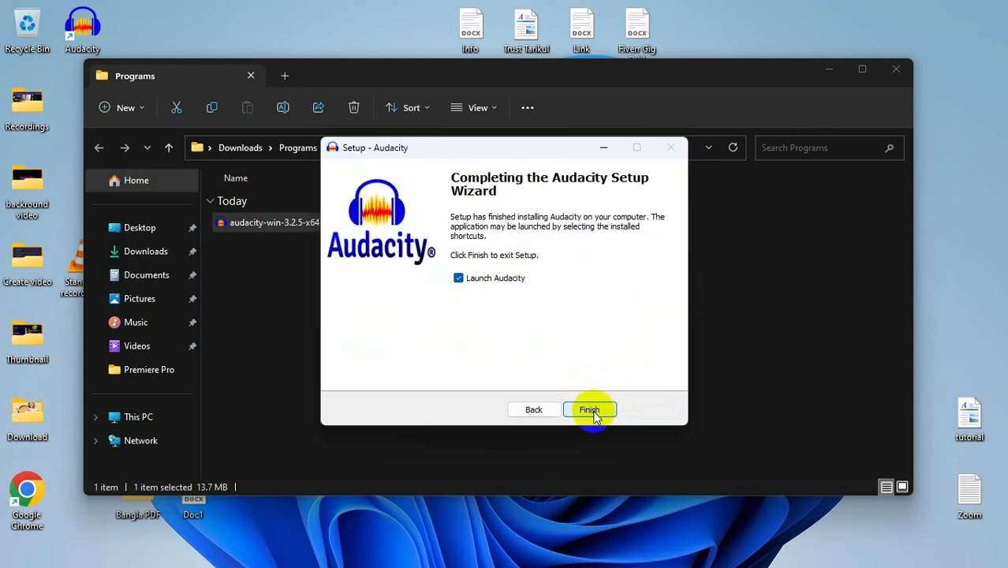
click(591, 411)
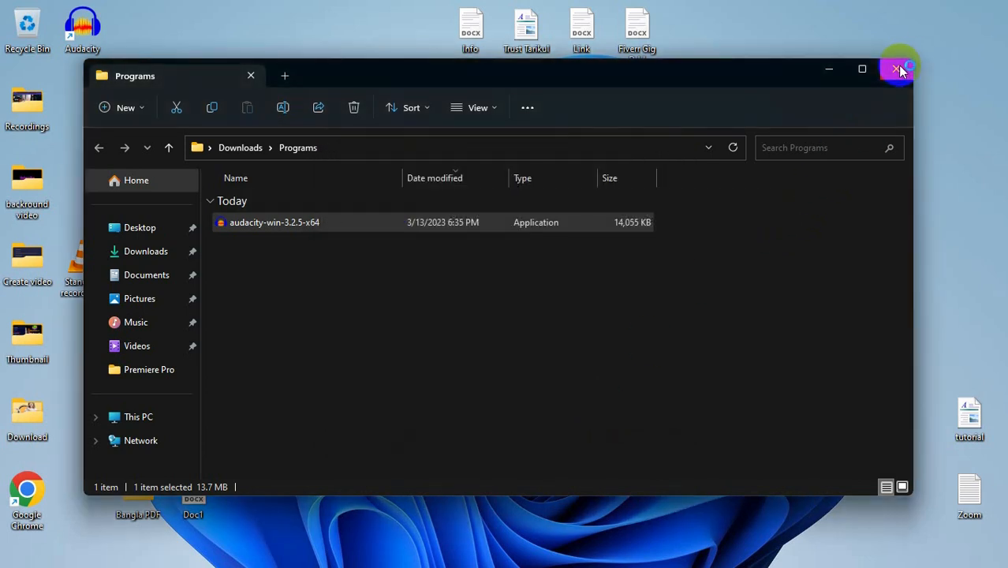
click(898, 68)
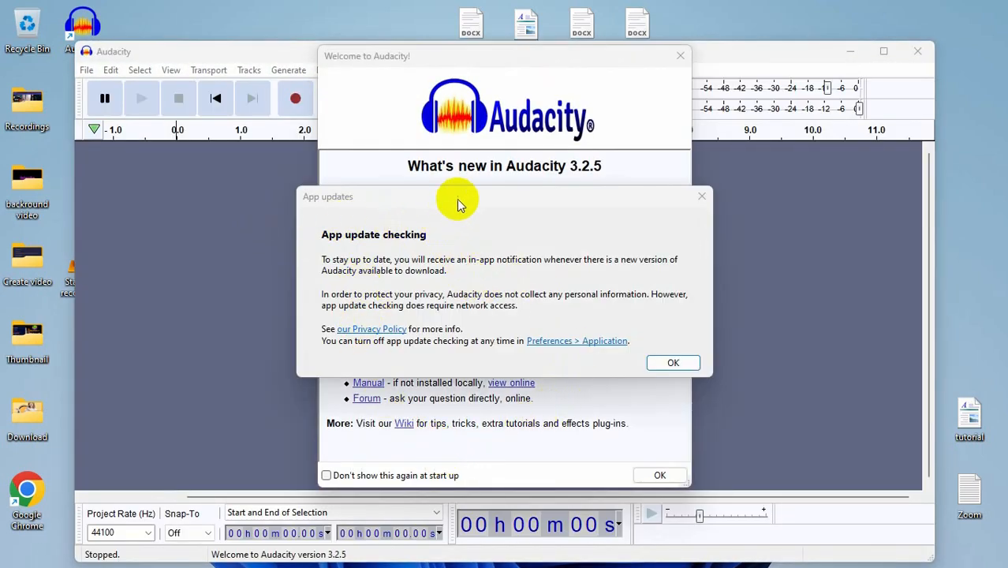
- Dismiss the app update notice and the welcome window, turning off the welcome window at start-up, and reposition the Audacity window
click(672, 365)
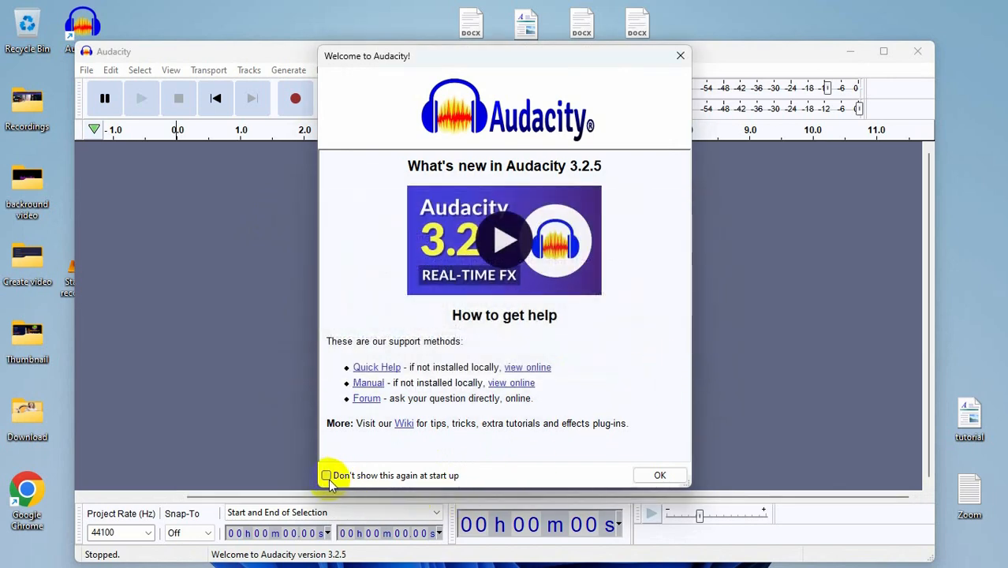
click(327, 476)
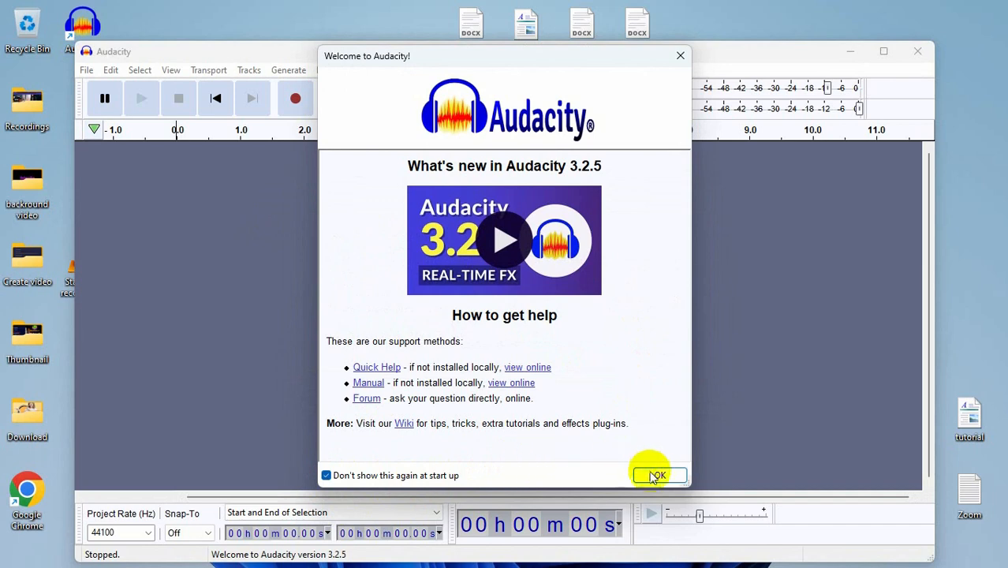
click(659, 475)
drag(633, 60, 632, 41)
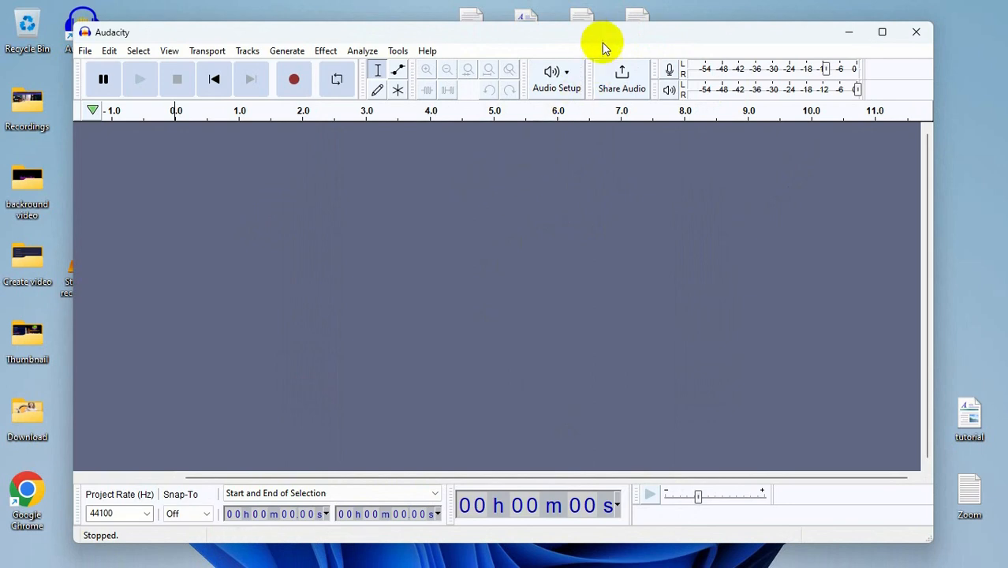
drag(604, 41, 574, 51)
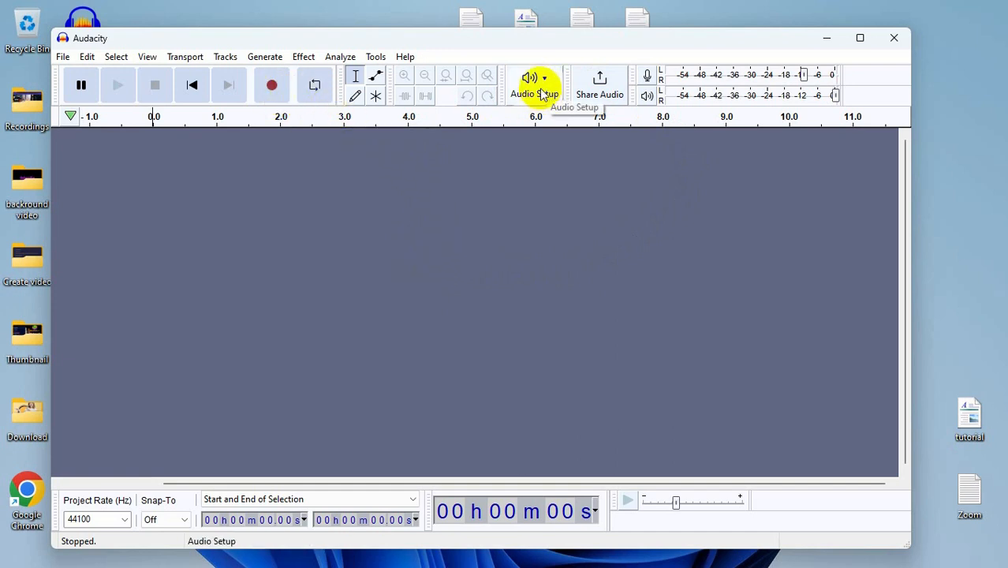
- Examine which microphone is chosen as the recording device in the audio setup options
click(842, 521)
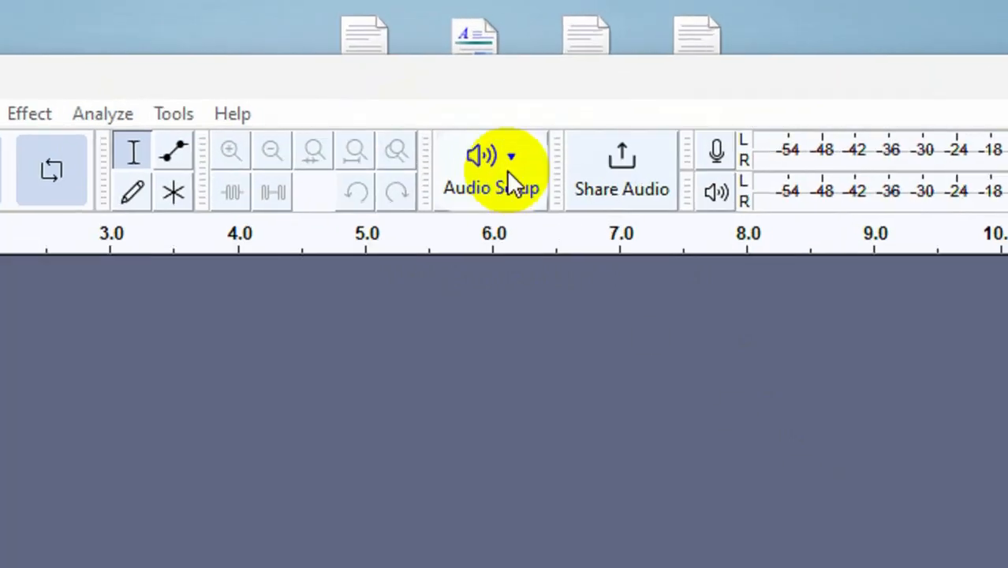
click(543, 81)
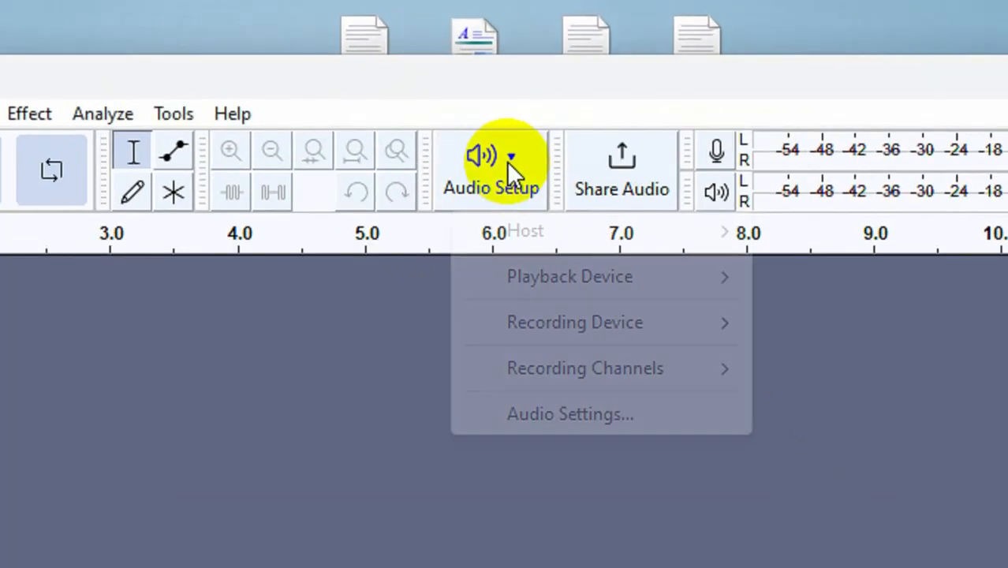
mouse_move(594, 323)
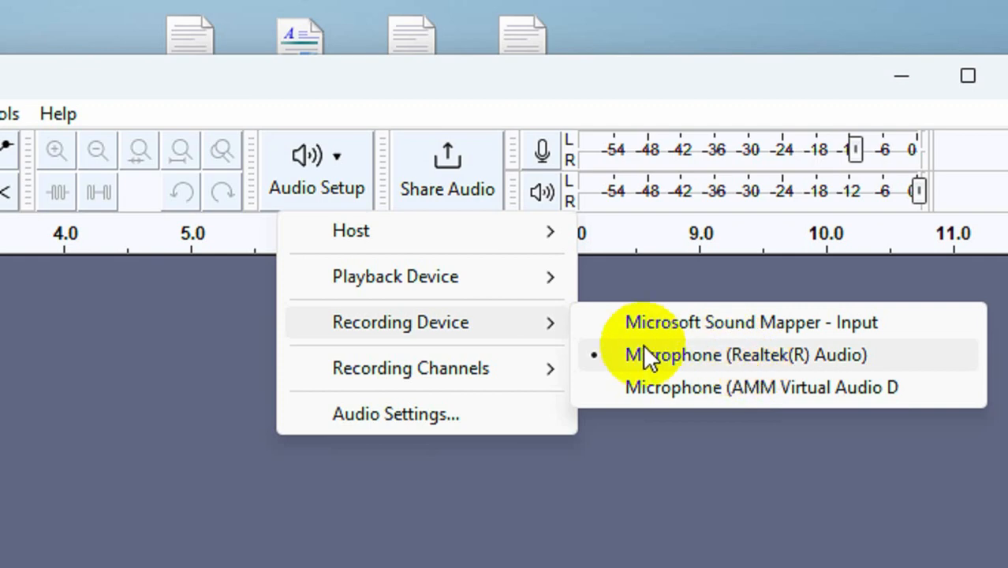
click(69, 394)
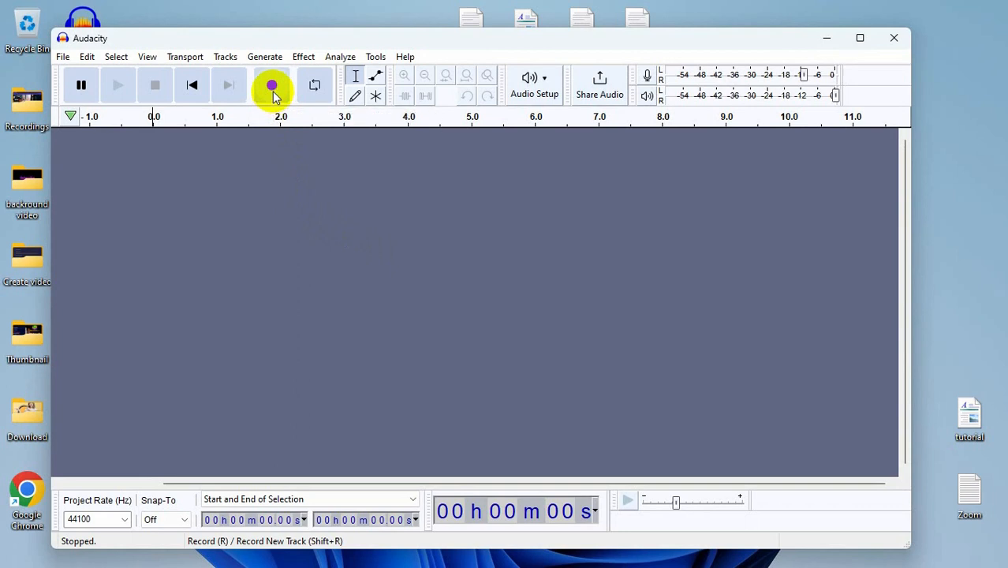
- Record a new microphone track, pausing and resuming it once, and stop after about 22 seconds
click(273, 92)
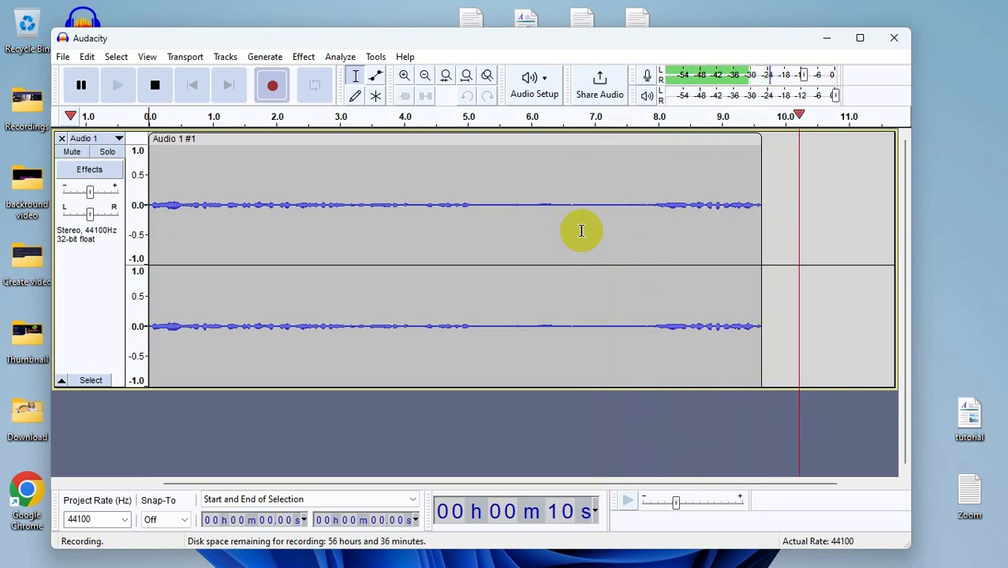
click(82, 90)
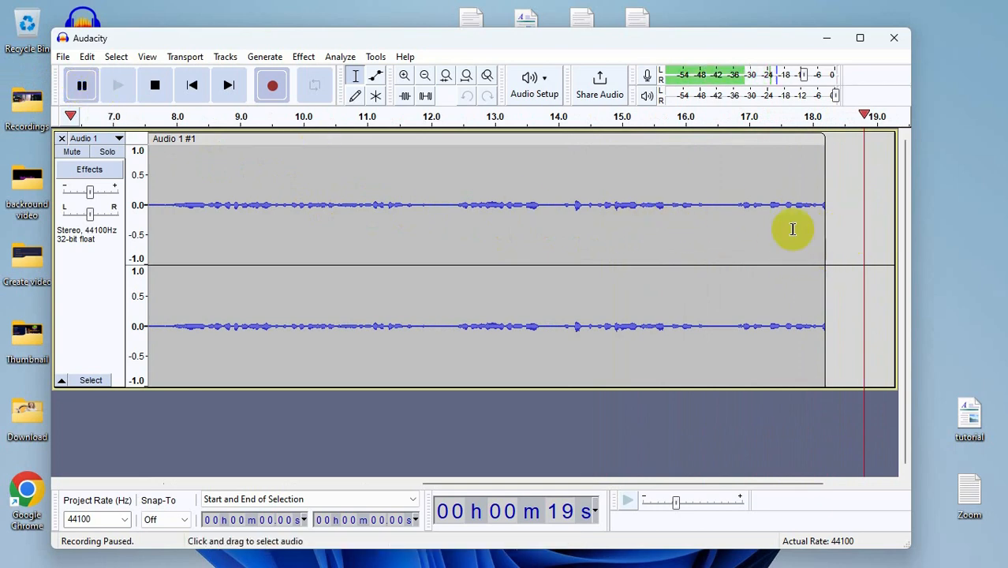
click(82, 86)
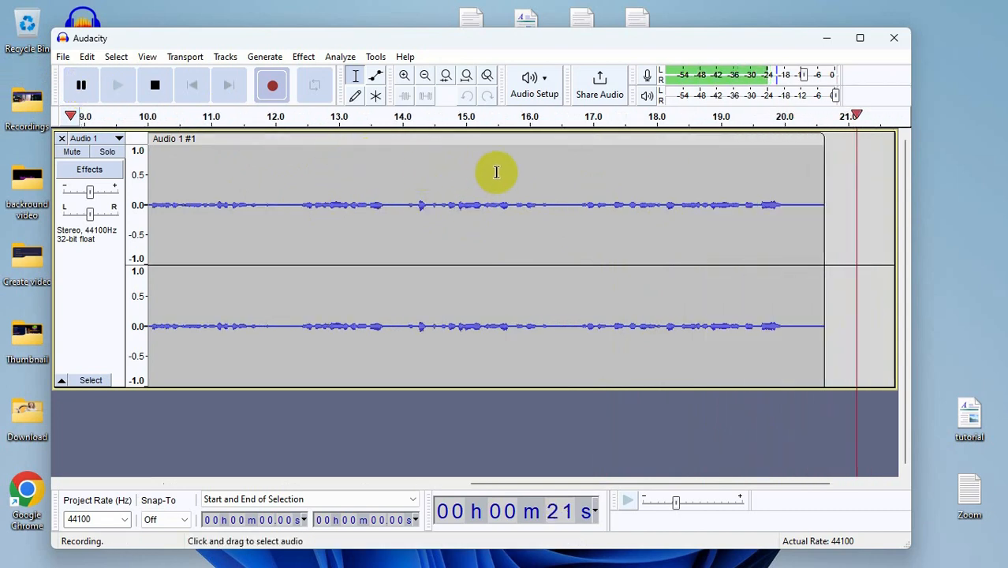
click(84, 87)
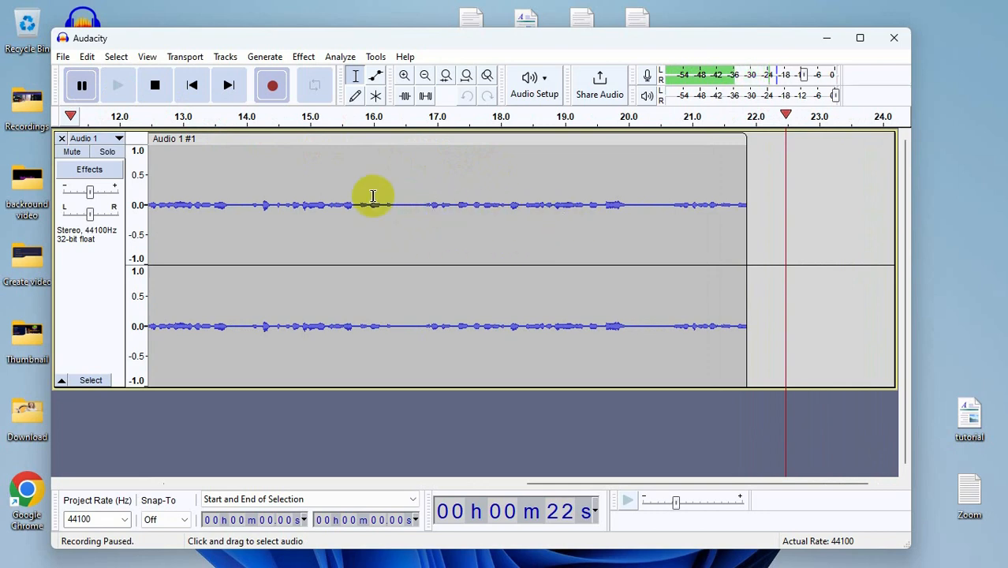
click(155, 89)
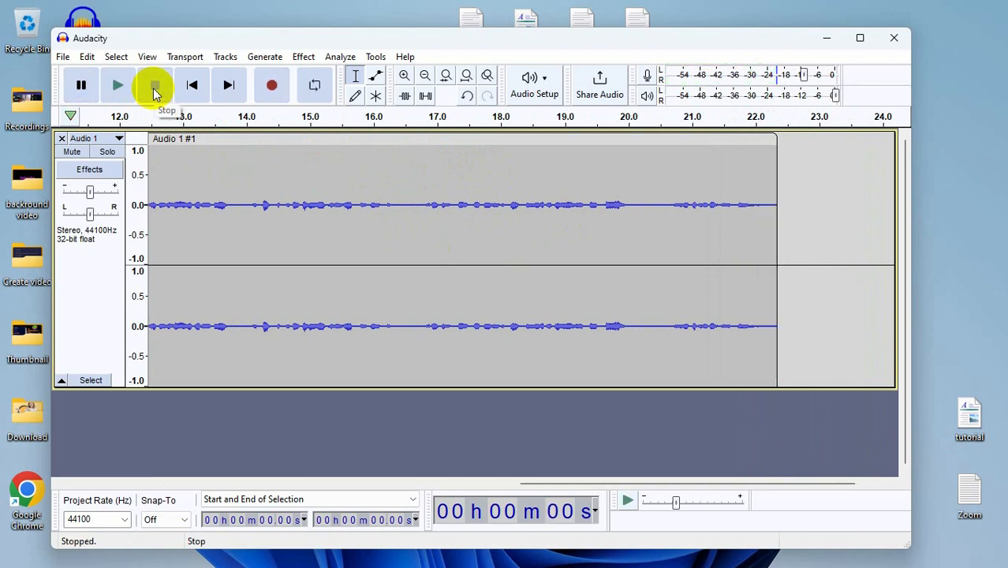
- Play back the recorded track from about 0.92 s and stop the playback
drag(610, 489, 176, 486)
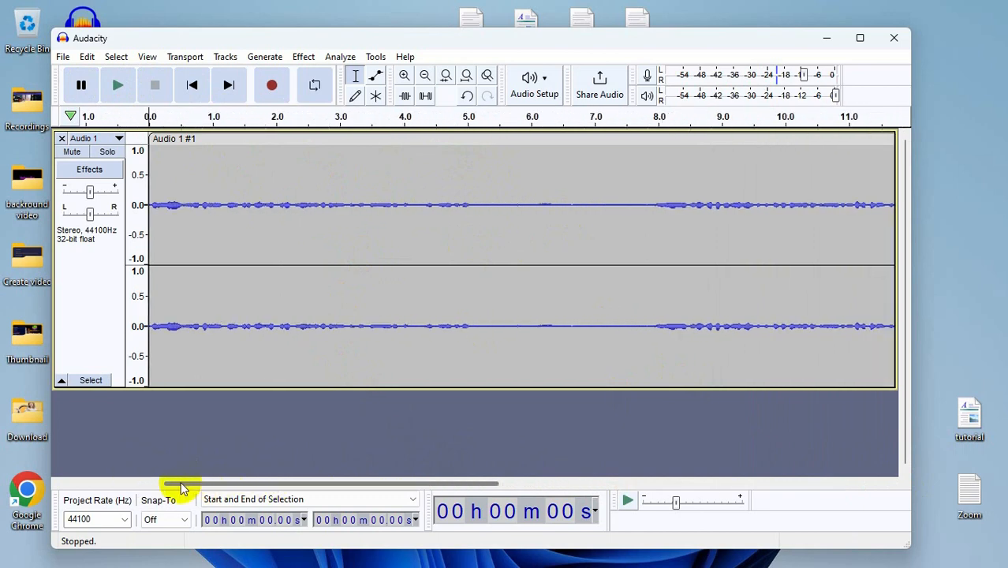
click(206, 145)
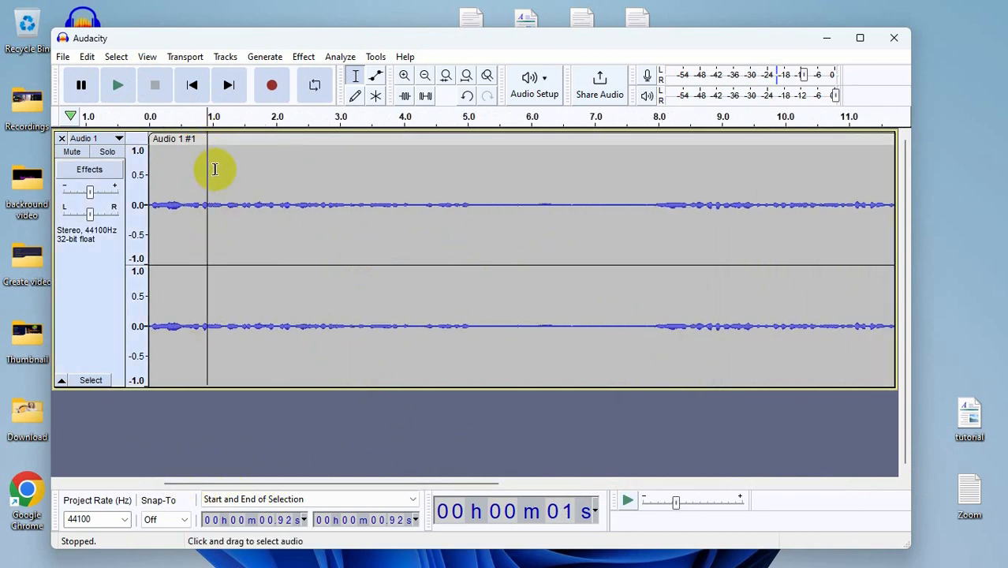
key(space)
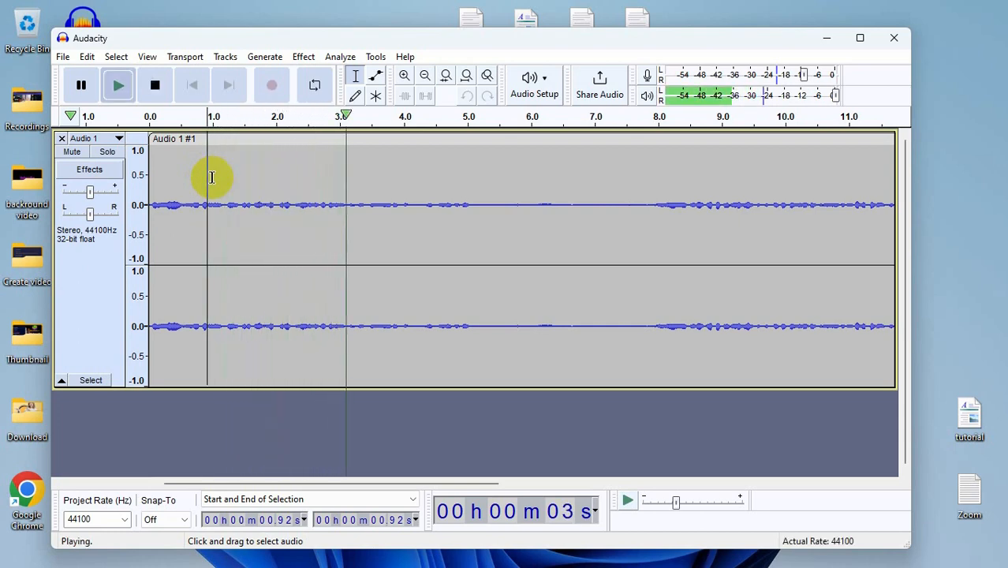
key(space)
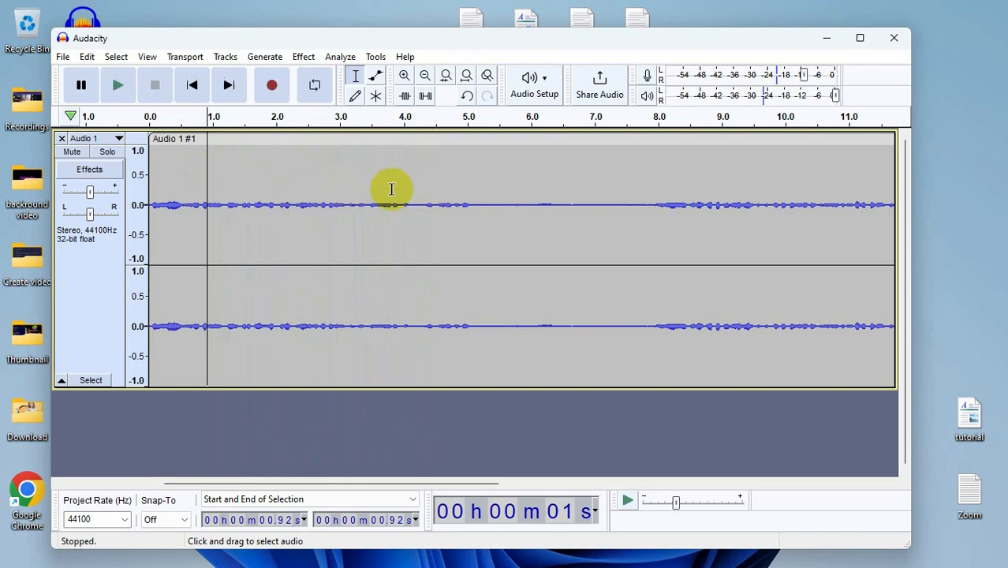
- Maximize the Audacity window and close the recorded project without saving it
click(859, 37)
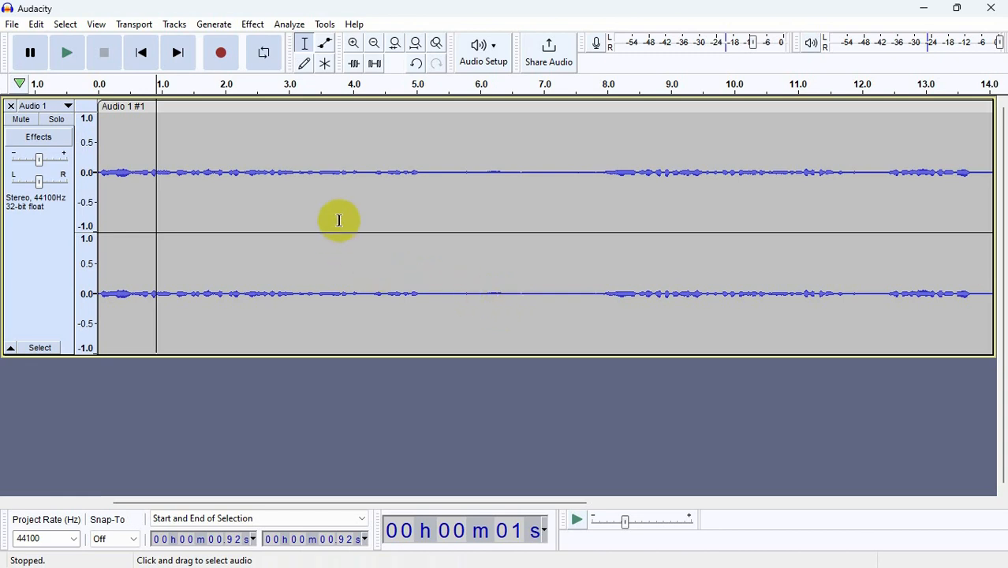
click(453, 172)
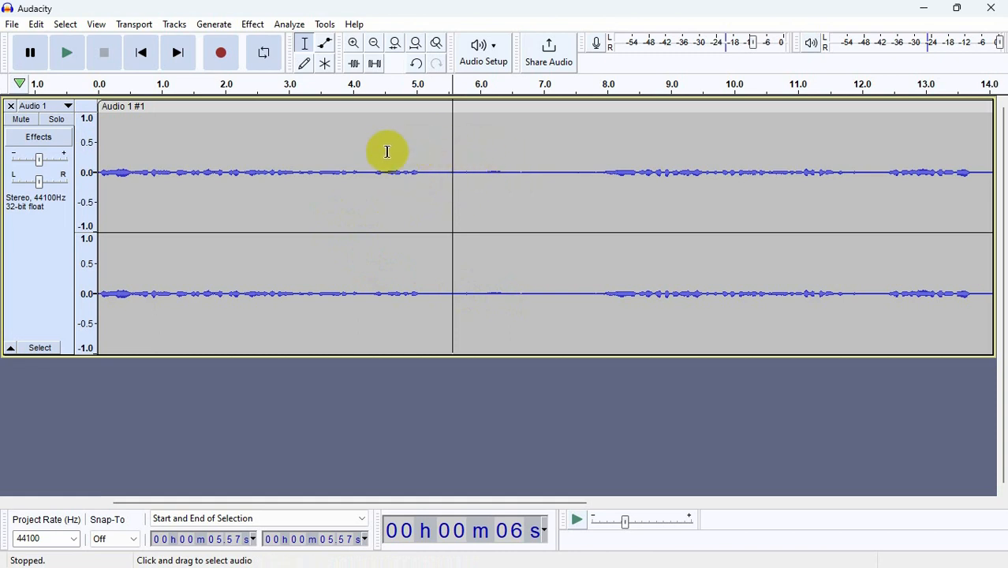
click(13, 28)
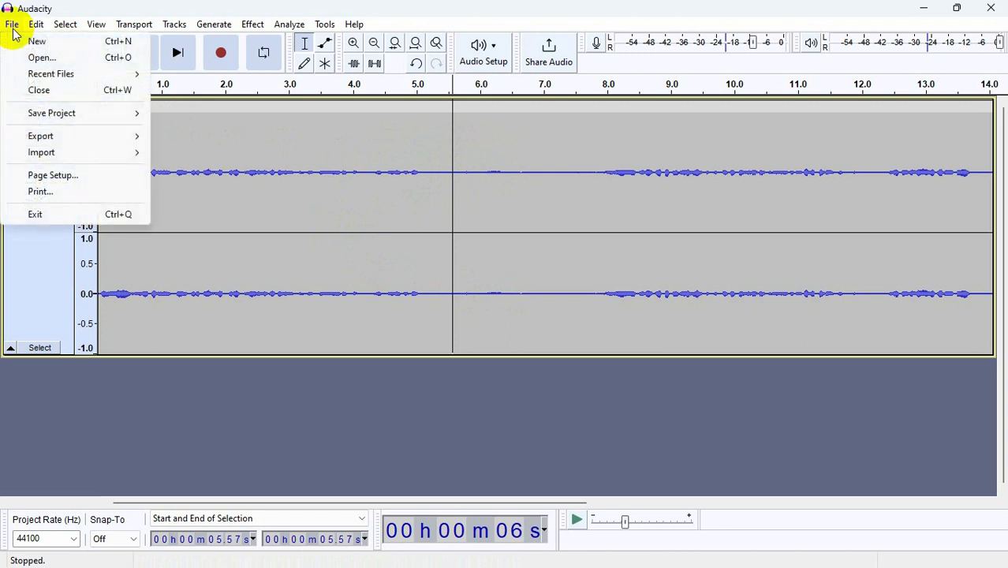
click(39, 90)
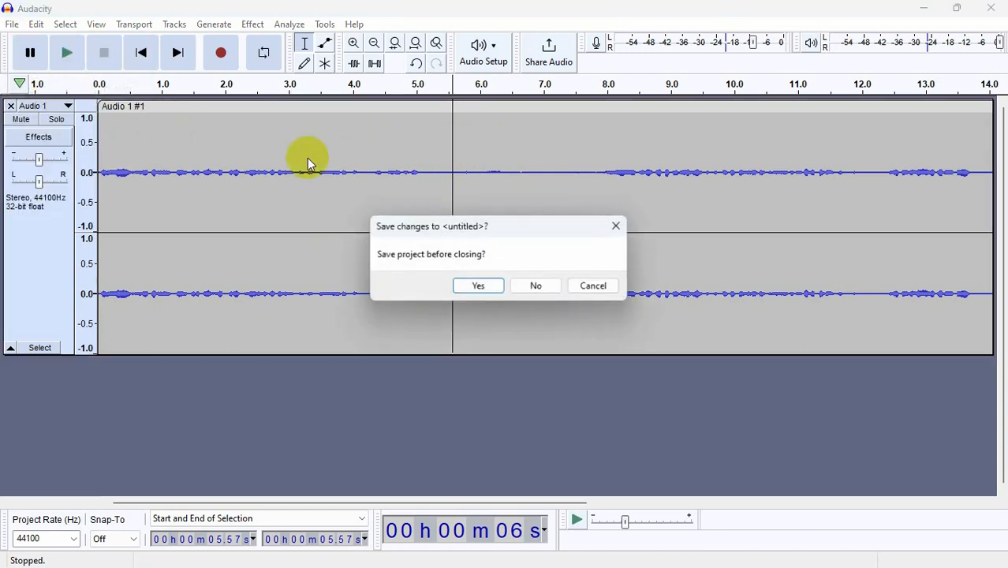
click(536, 288)
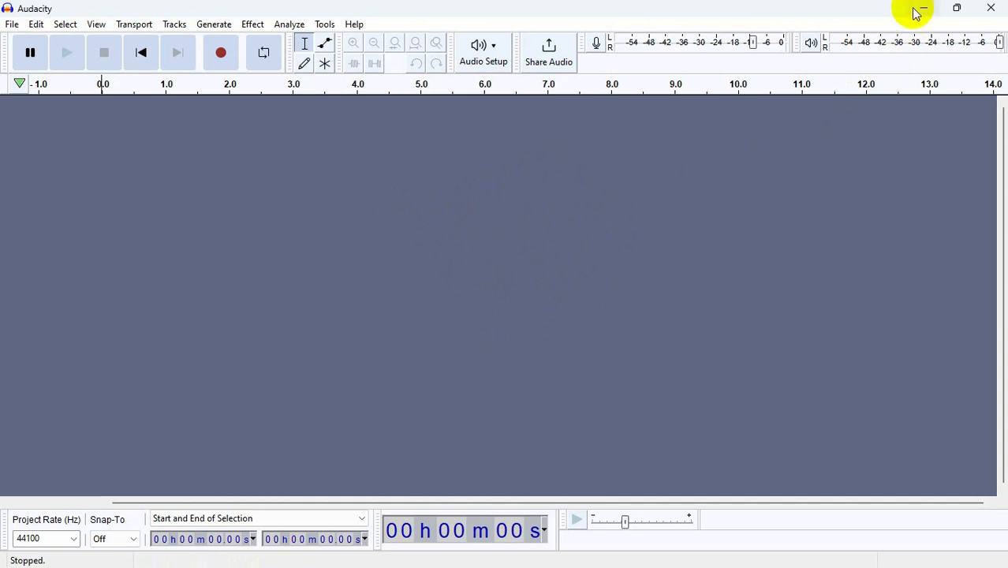
click(12, 24)
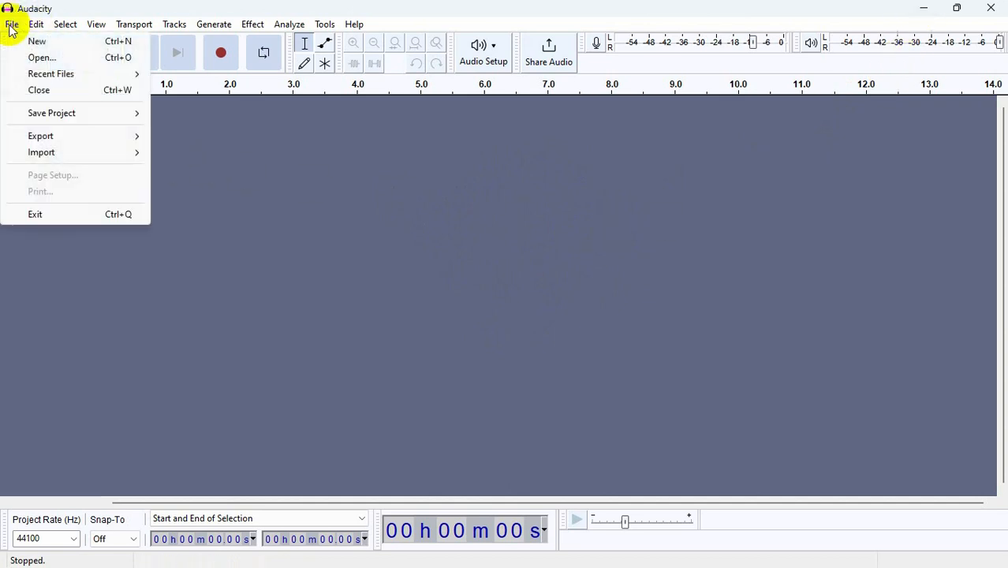
click(72, 60)
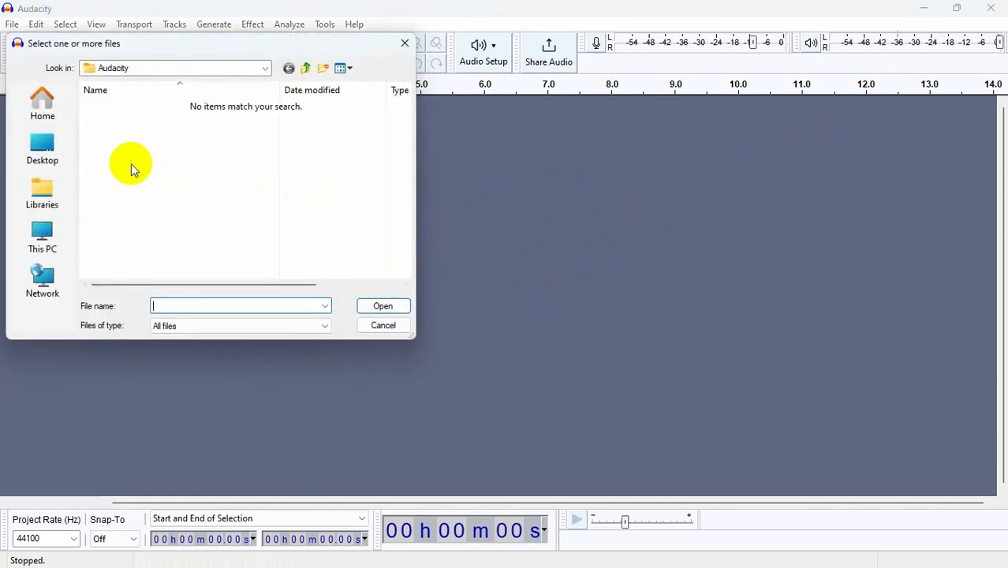
click(43, 148)
scroll(205, 181, down, 5)
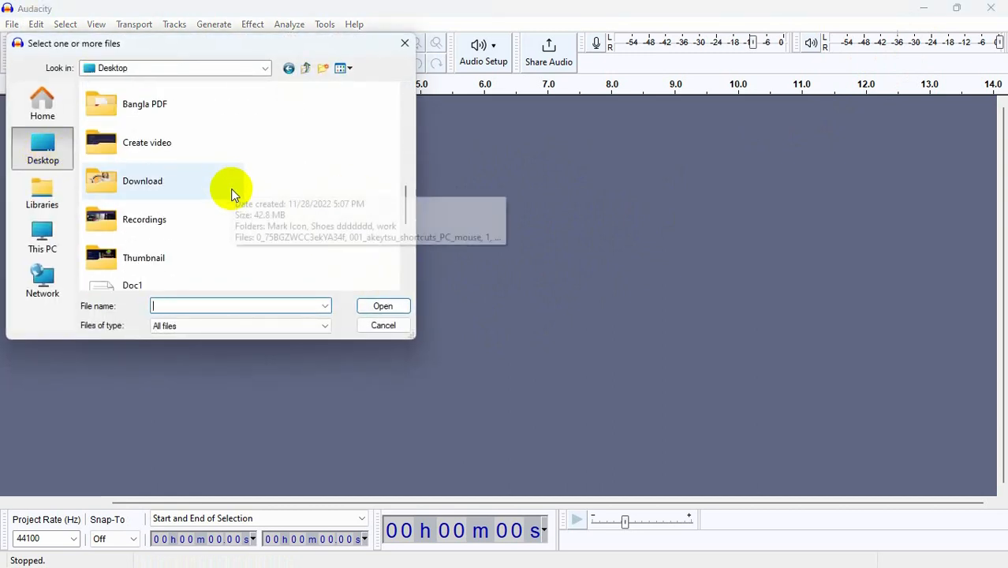
scroll(237, 201, down, 3)
scroll(209, 197, down, 5)
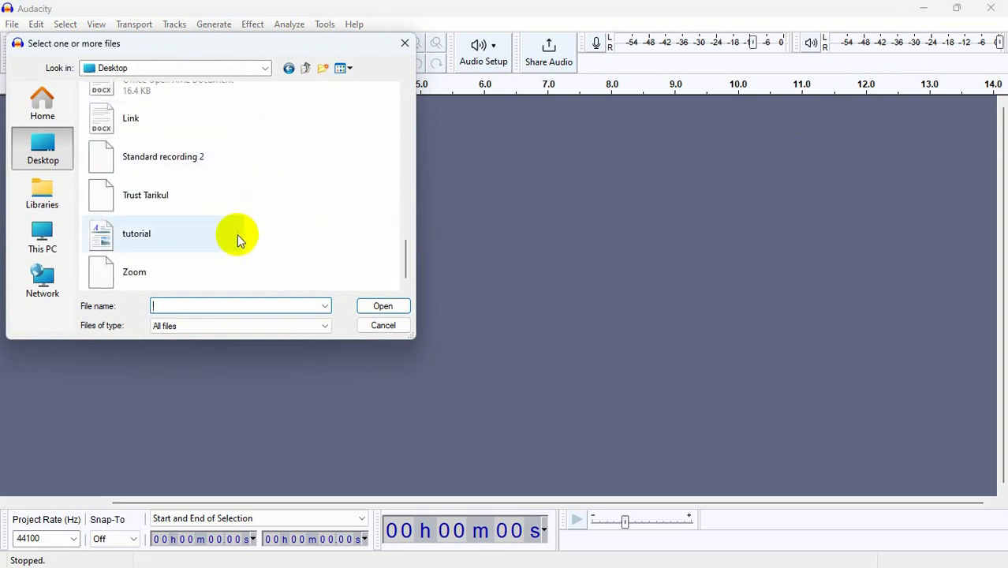
click(194, 154)
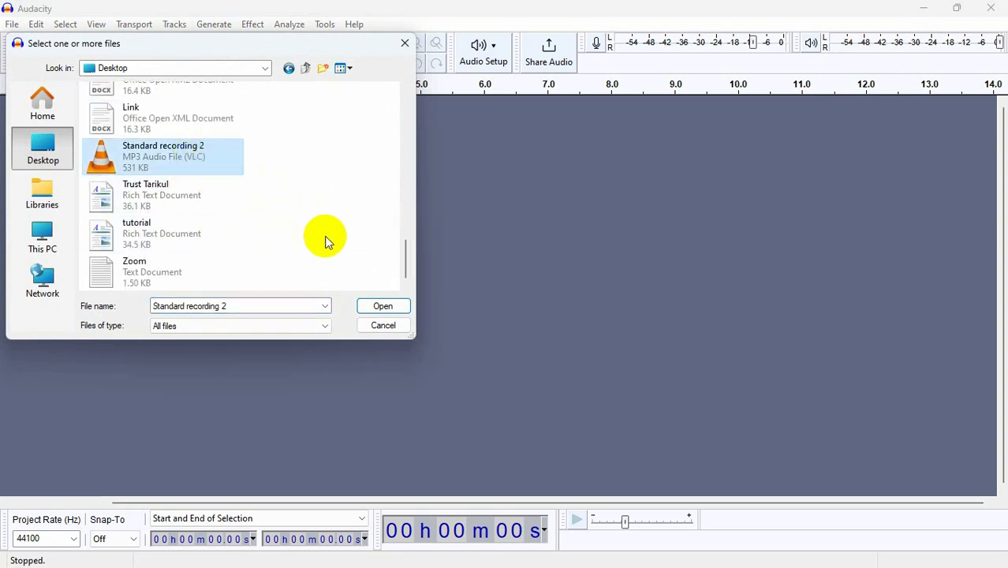
click(386, 325)
- Import the Standard recording 2 audio file from the desktop into the empty Audacity project
click(923, 8)
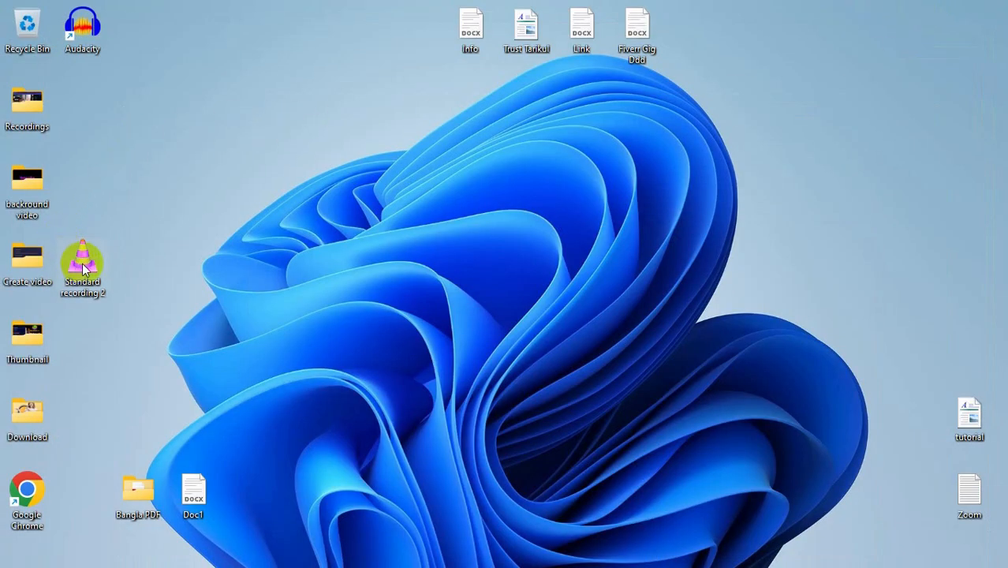
drag(83, 268, 449, 280)
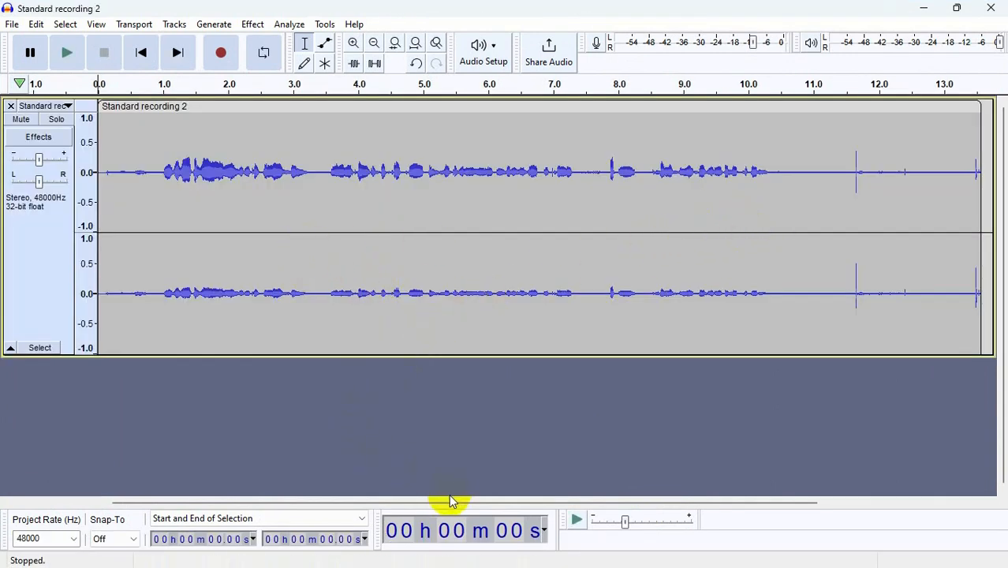
mouse_move(446, 502)
mouse_down()
mouse_move(465, 503)
mouse_move(434, 501)
mouse_up()
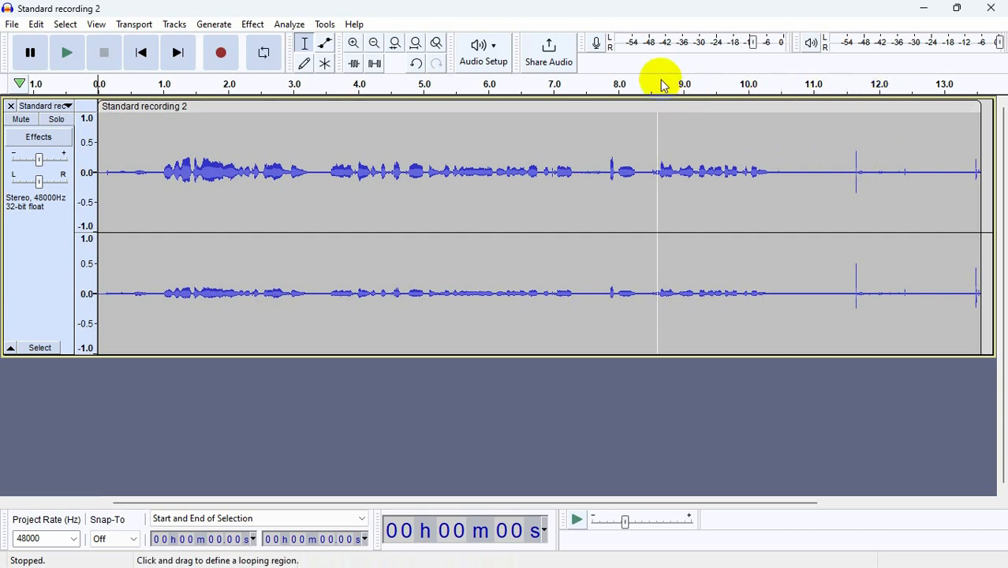
- Compare the near-silent opening of Standard recording 2 with the audio at about 2.67–2.80 s and 3.04–3.15 s
click(356, 45)
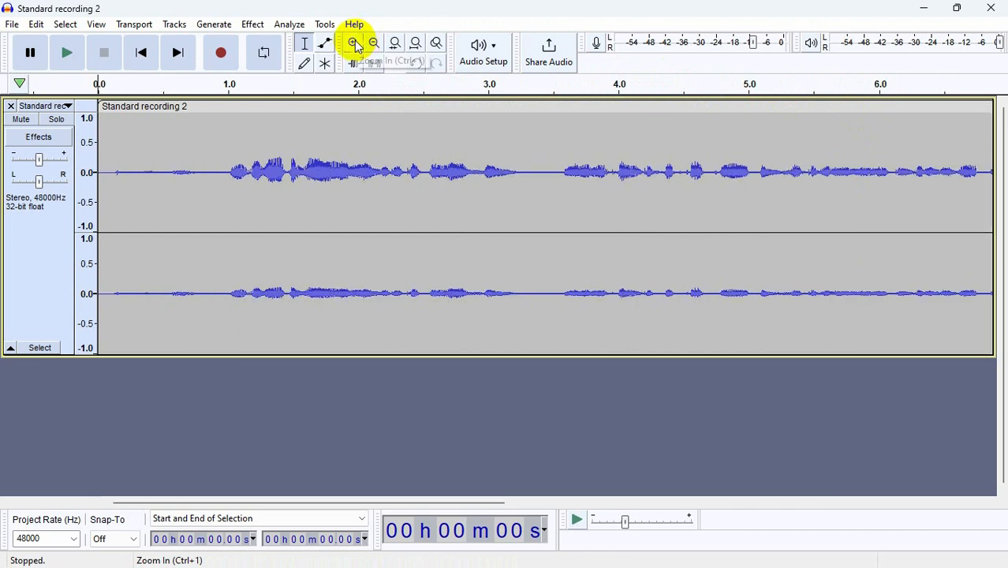
click(355, 46)
click(355, 46)
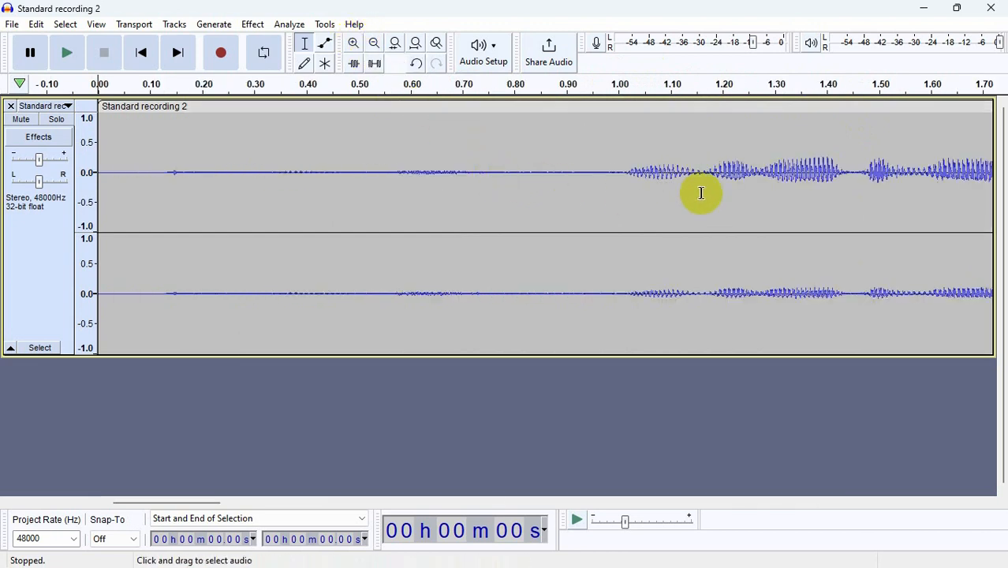
drag(241, 174, 511, 179)
click(574, 201)
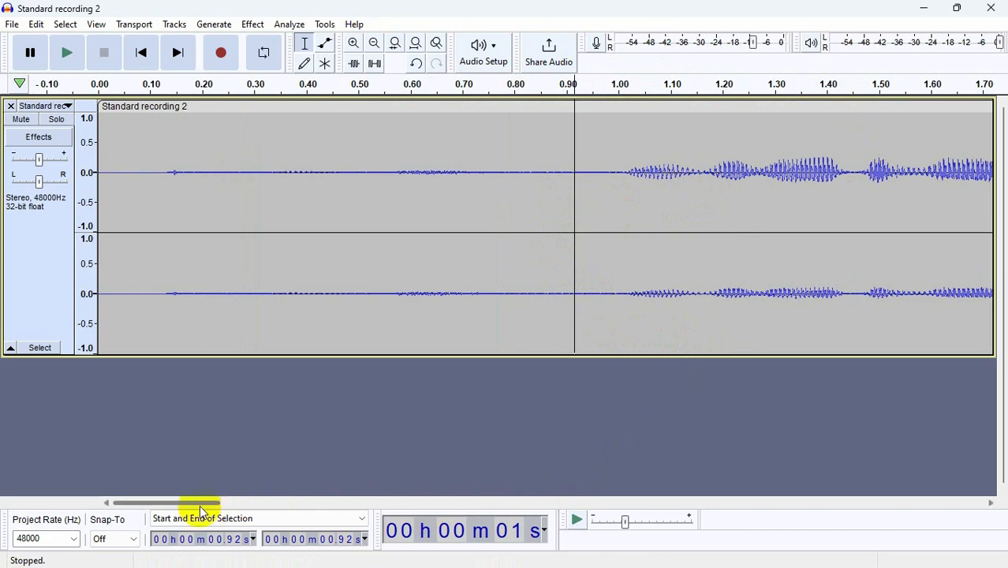
drag(198, 504, 341, 499)
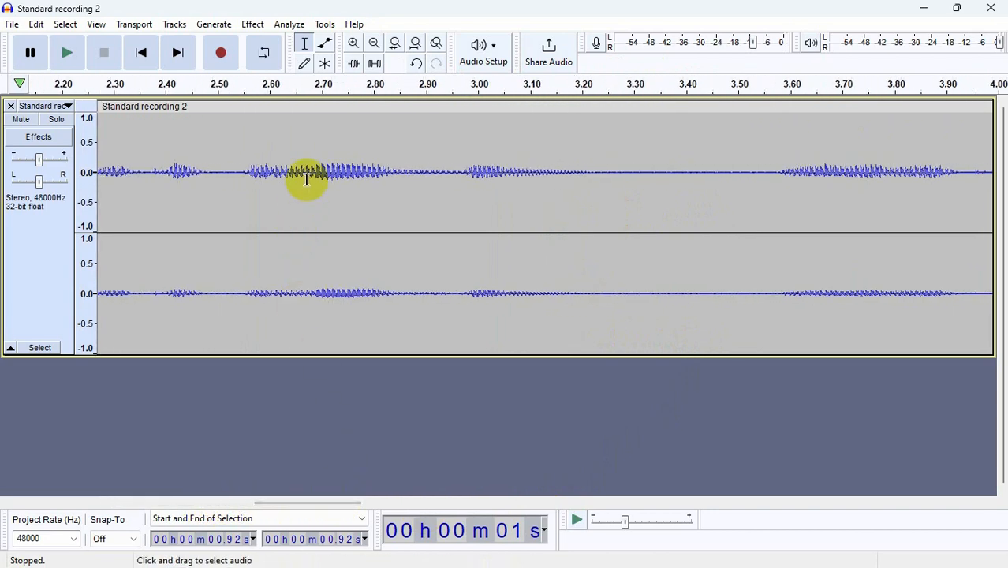
drag(307, 180, 371, 180)
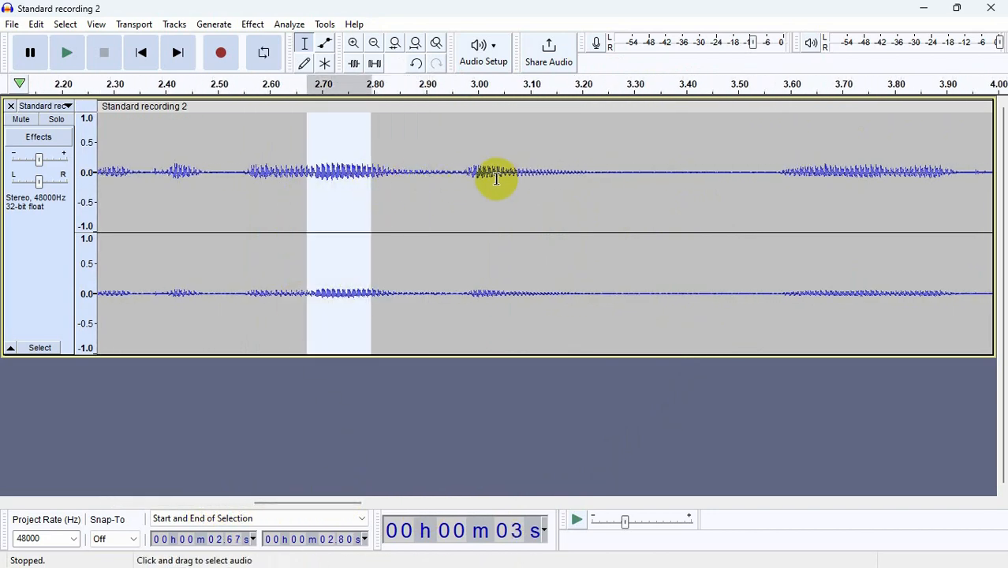
drag(500, 175, 553, 186)
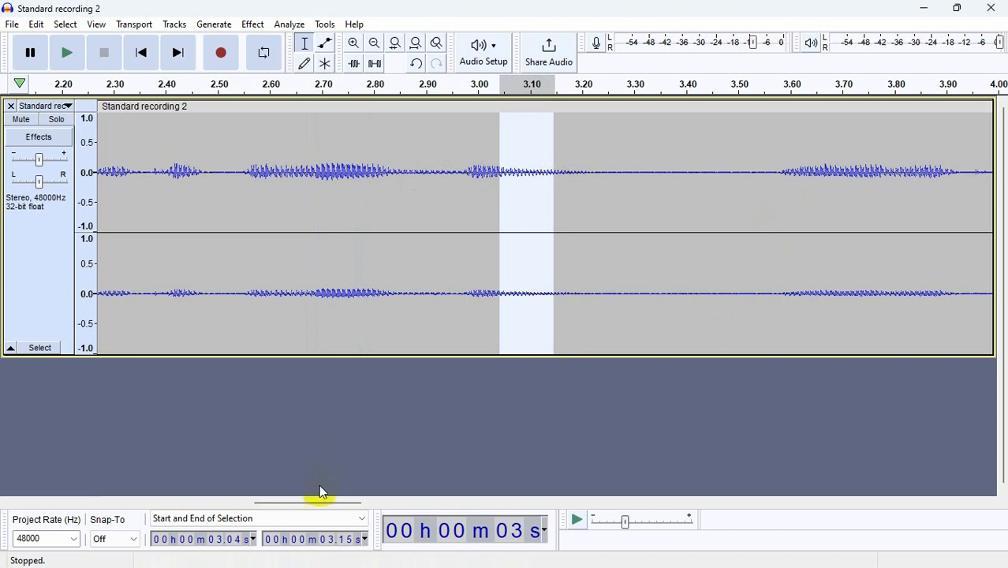
- Select the near-silent stretch before the speech at the track's start, from about 0.07 to 0.94 s
drag(328, 503, 187, 503)
drag(590, 182, 115, 198)
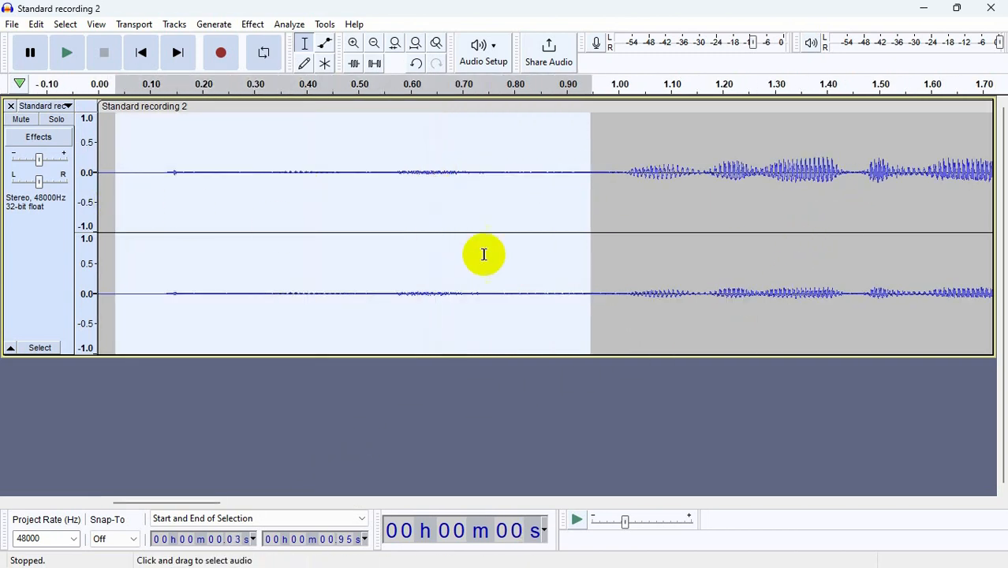
click(615, 235)
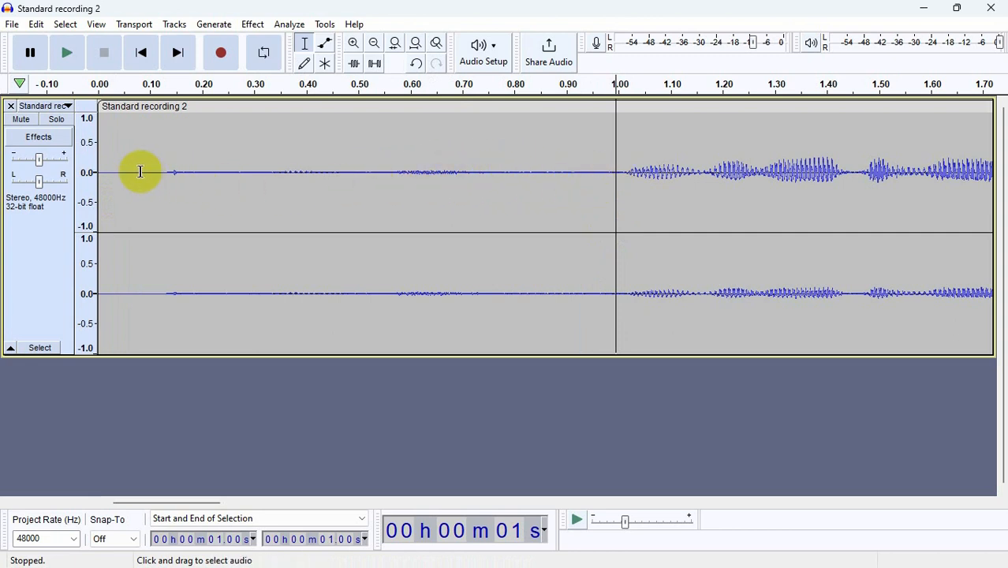
drag(132, 172, 586, 193)
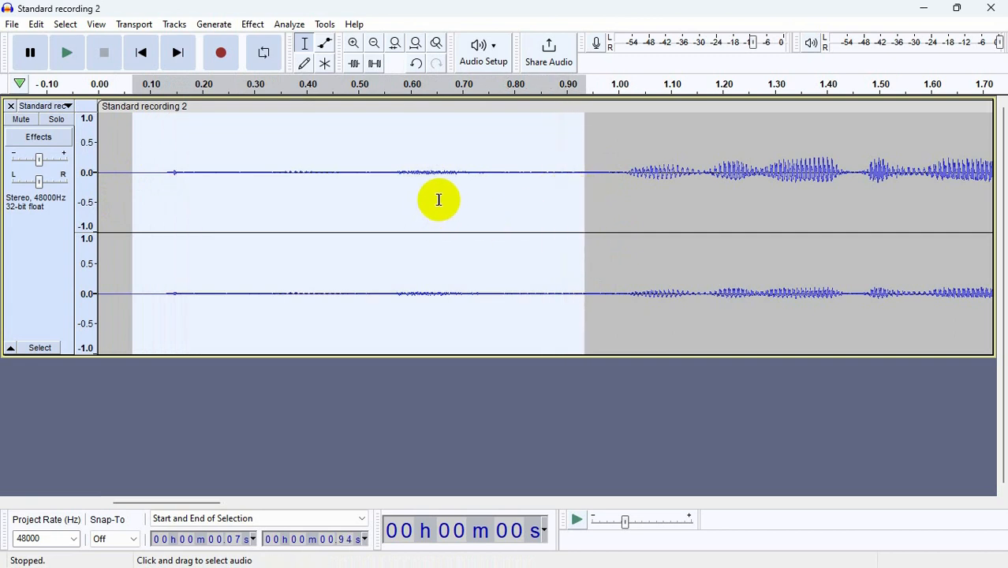
- Capture a noise profile from the selected near-silent stretch with the Noise Reduction effect
click(254, 24)
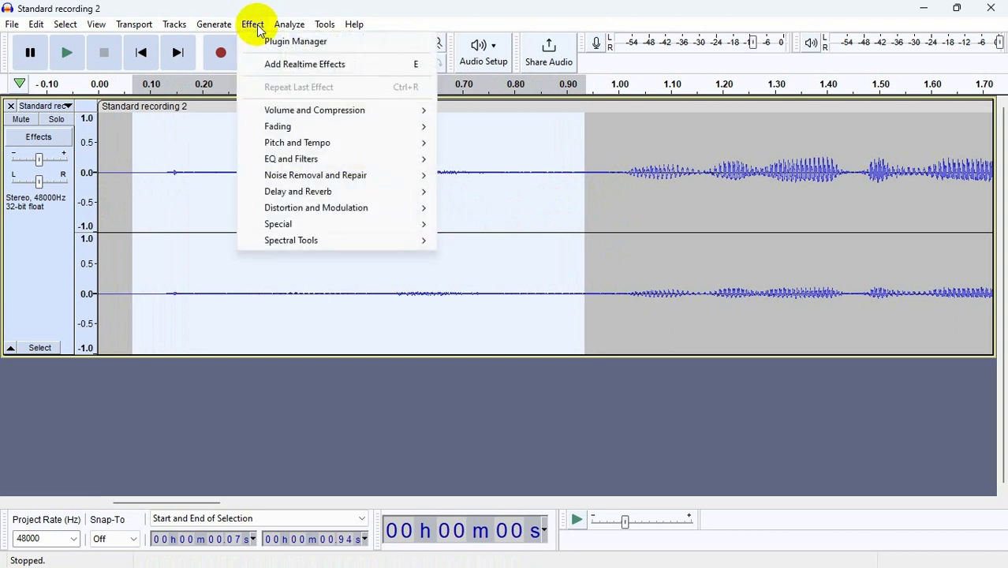
mouse_move(344, 184)
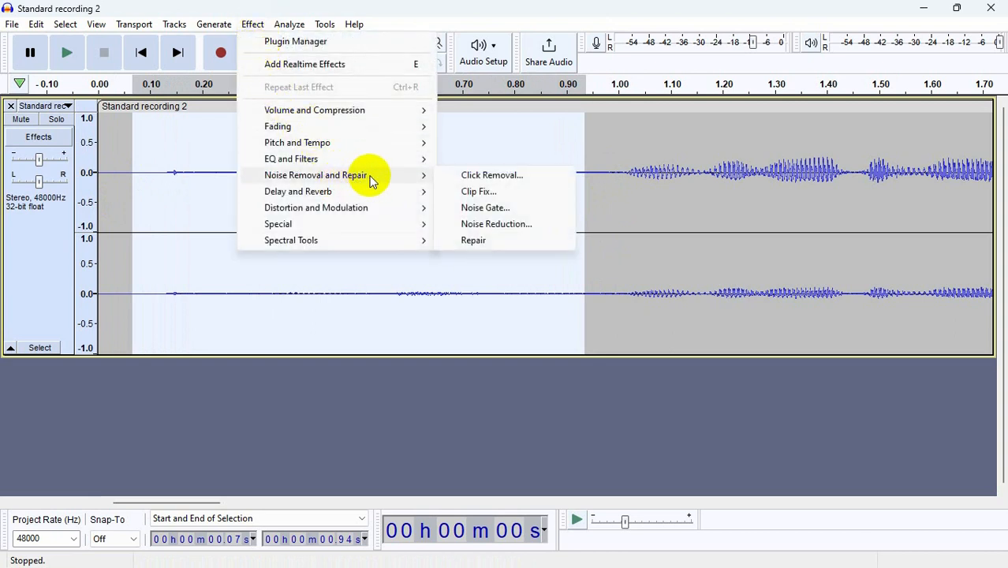
click(514, 226)
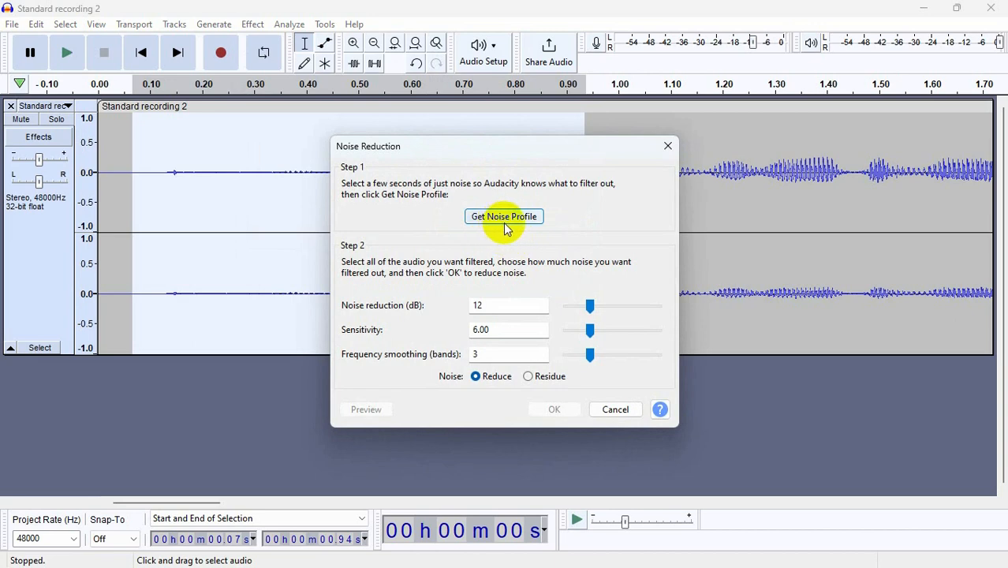
click(513, 226)
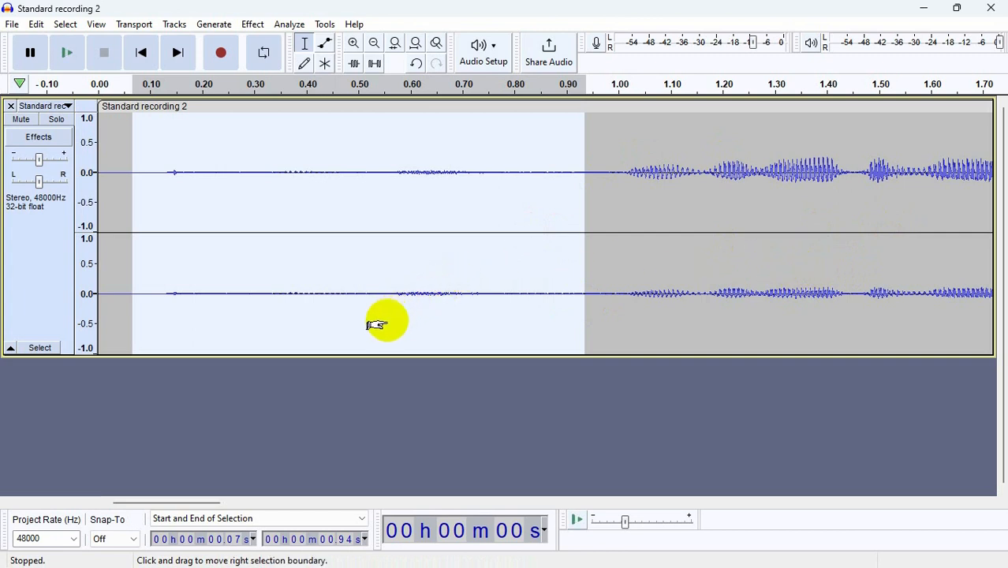
- Apply Noise Reduction to the entire track with 12 dB reduction, sensitivity 6.00 and 3 frequency smoothing bands
key(ctrl+a)
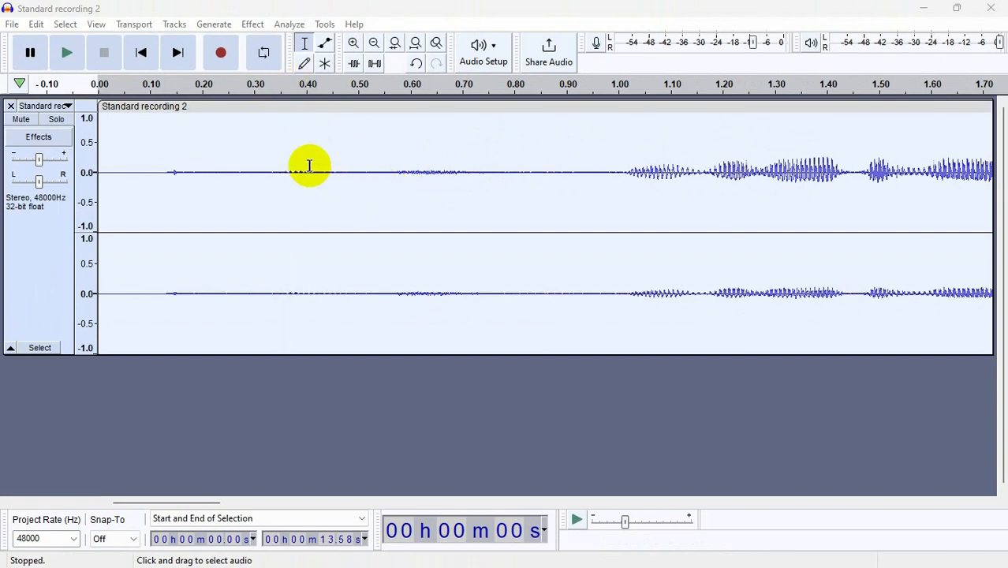
click(254, 26)
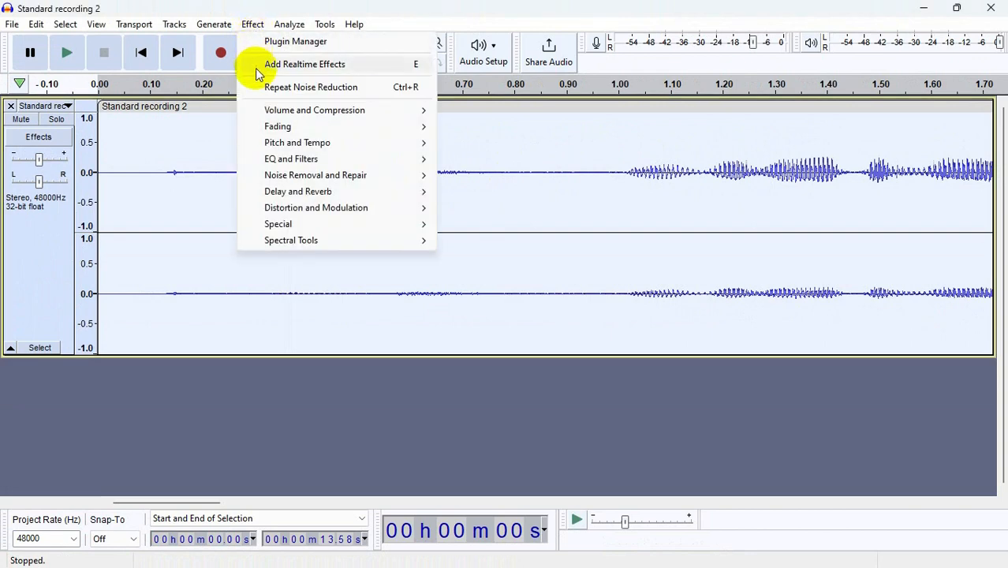
mouse_move(338, 180)
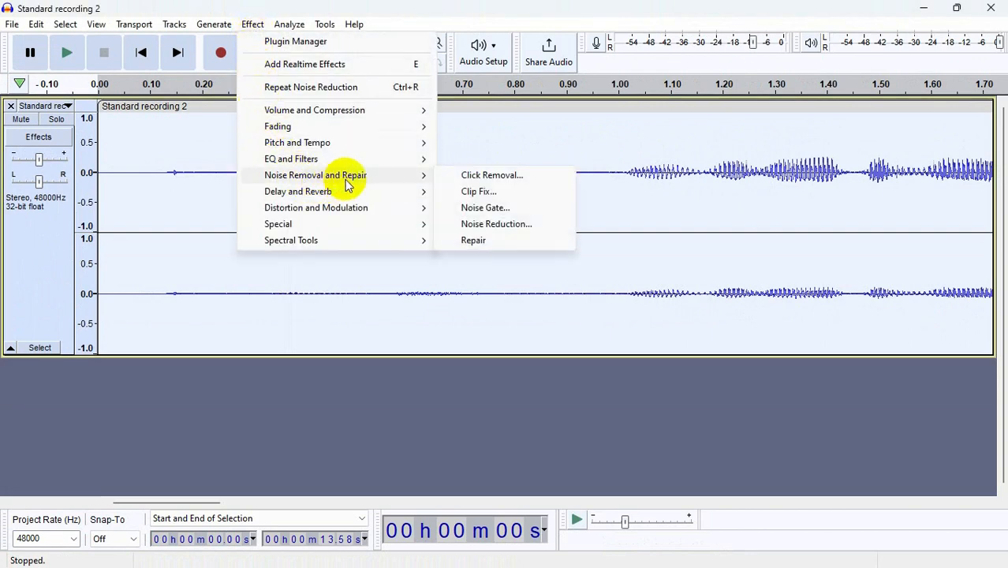
click(498, 226)
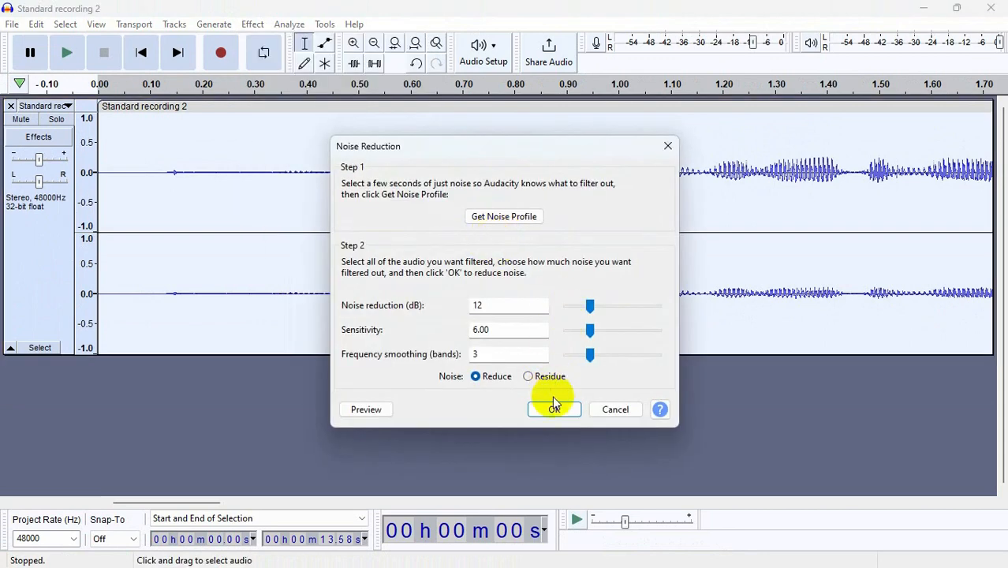
click(563, 414)
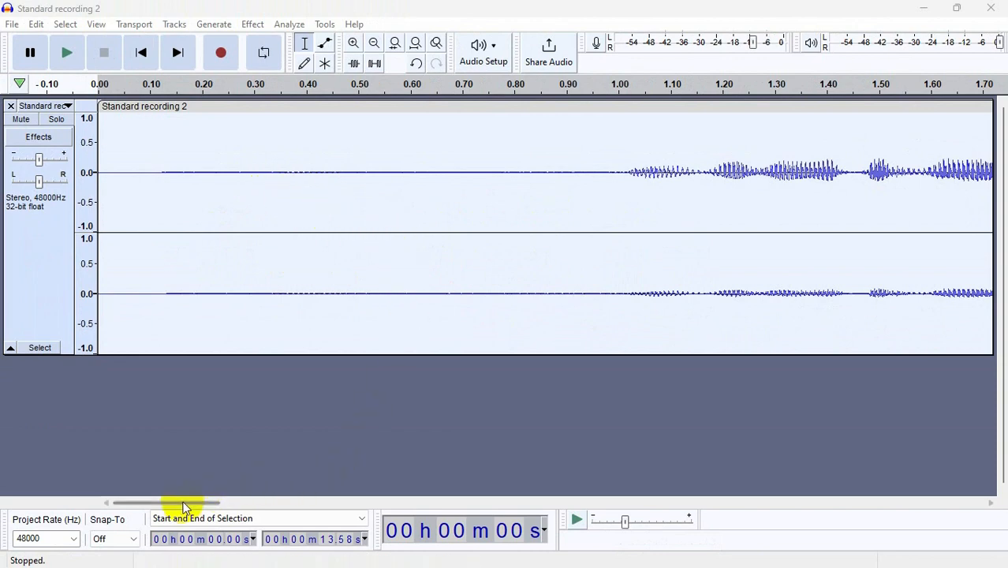
- Apply the Compressor to the whole track with threshold -12 dB, noise floor -40 dB, ratio 2:1 and make-up gain turned off
drag(183, 505, 232, 504)
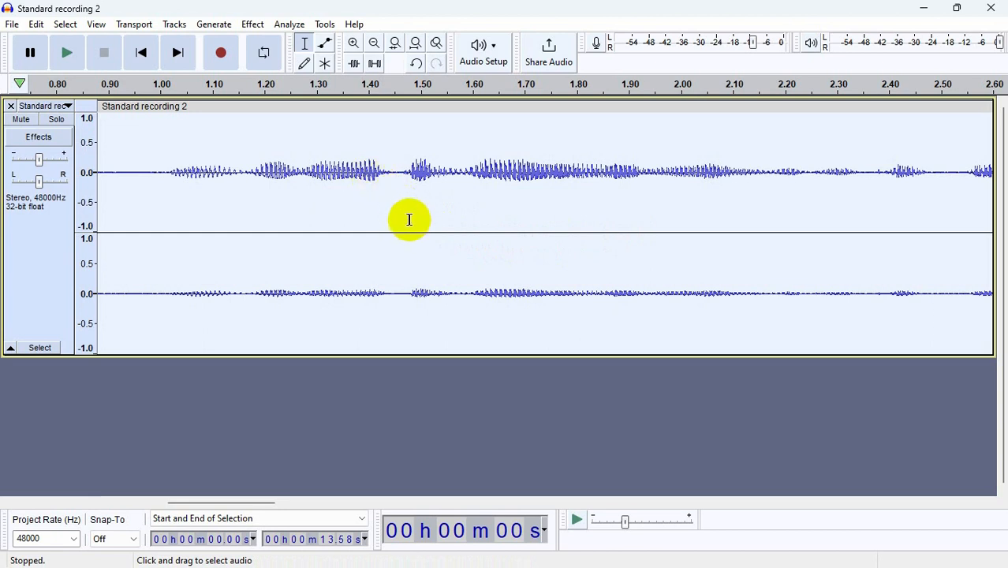
click(254, 25)
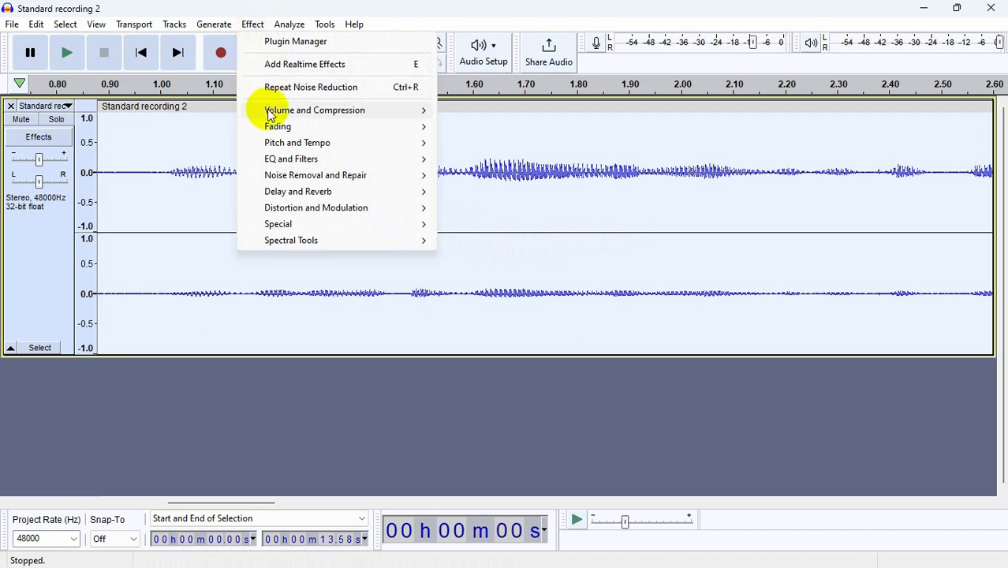
mouse_move(267, 112)
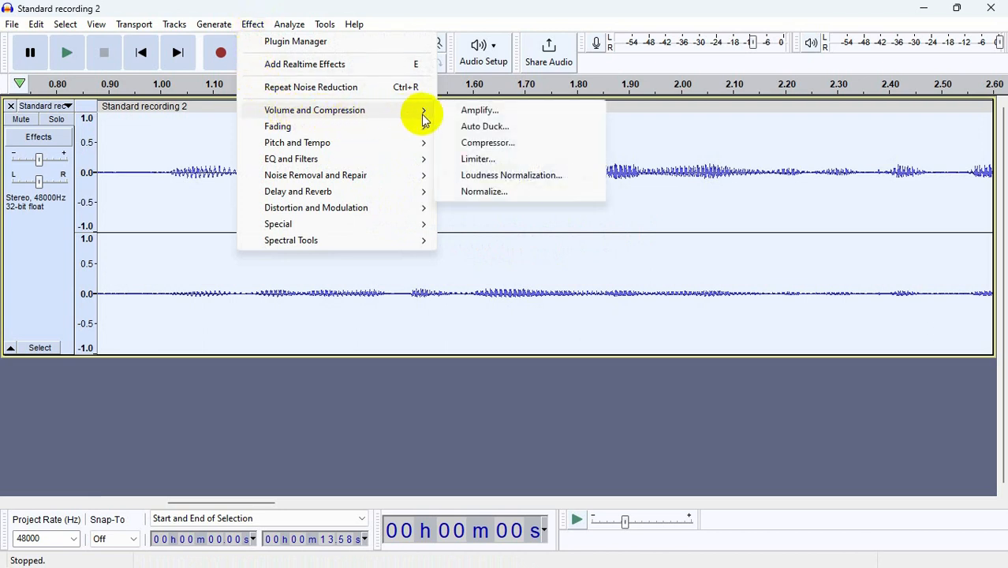
click(499, 148)
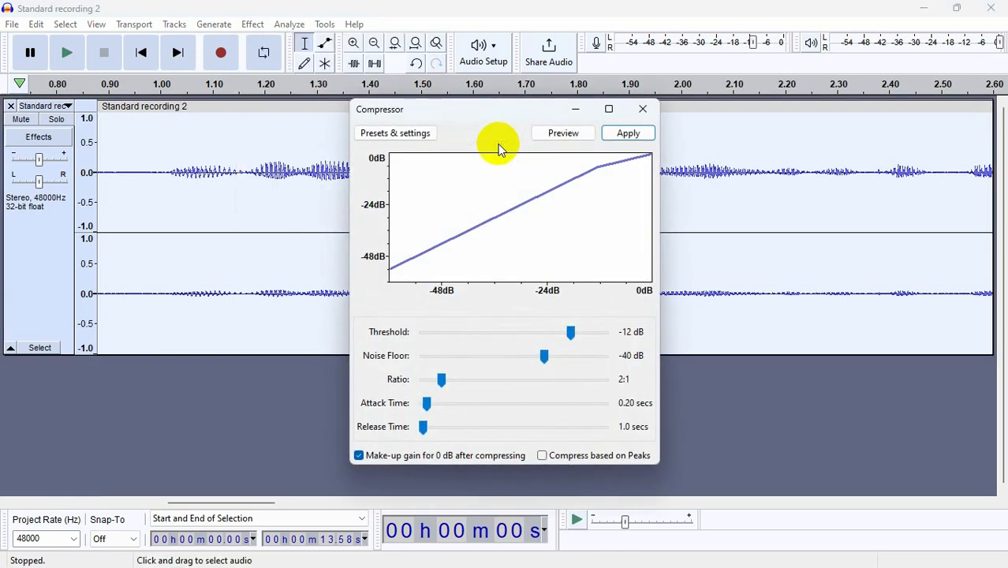
click(359, 456)
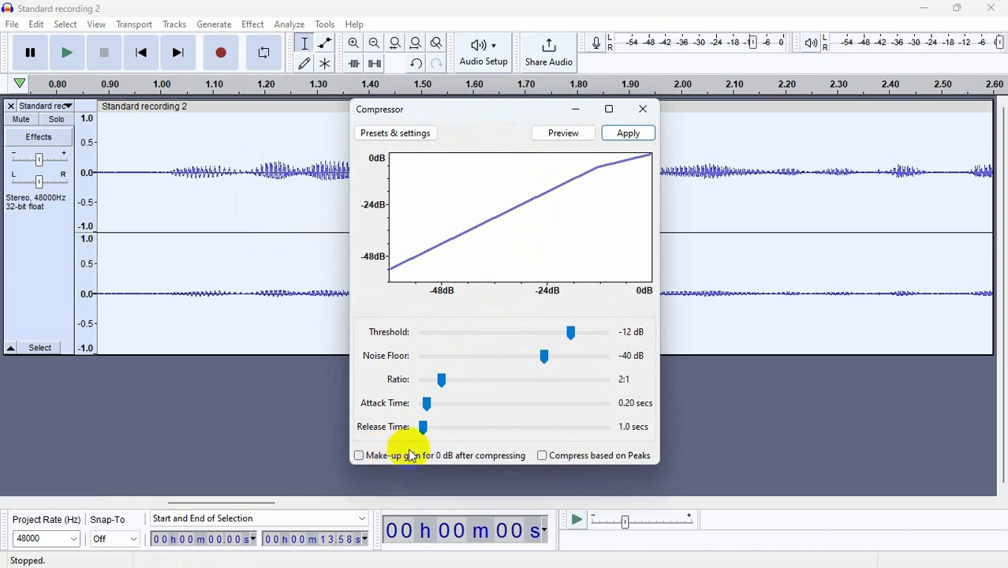
click(631, 137)
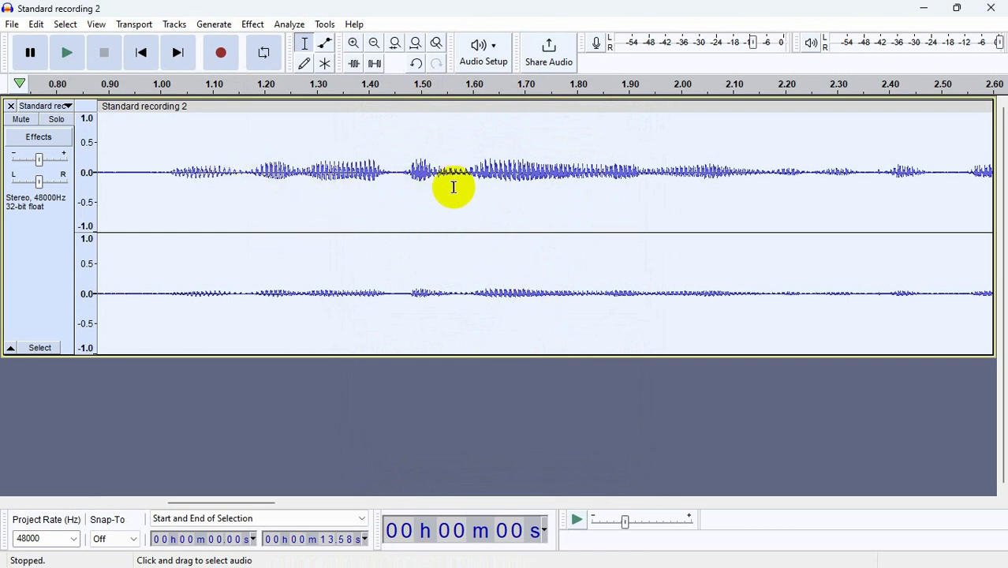
- Normalize the whole track to a peak amplitude of -1.0 dB with DC offset removal enabled
click(259, 27)
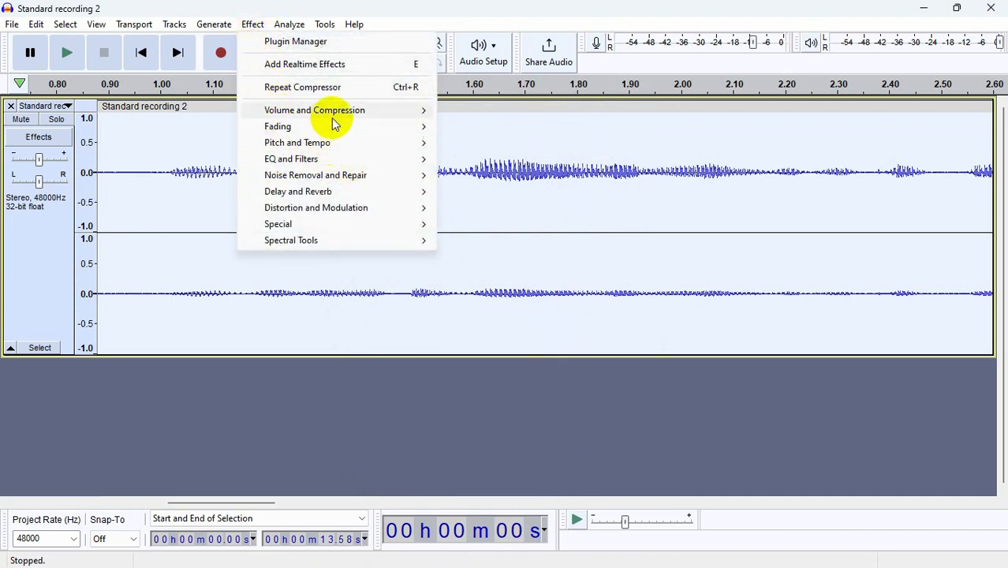
mouse_move(343, 117)
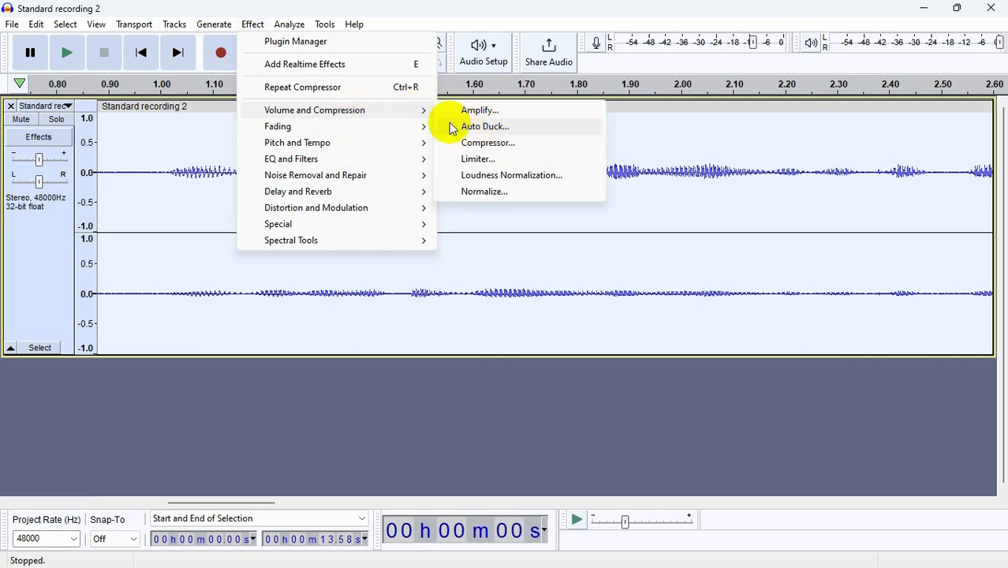
click(509, 191)
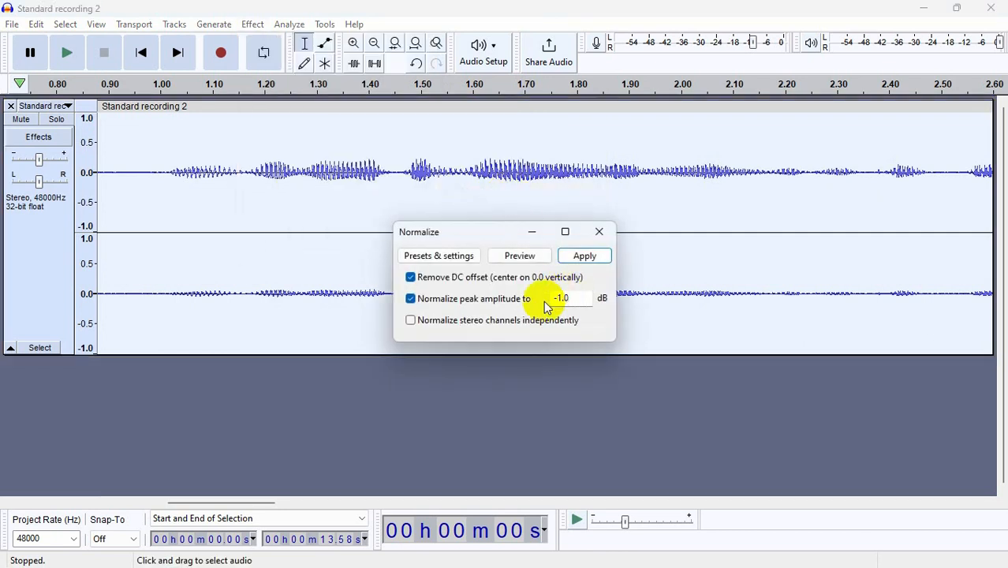
click(584, 256)
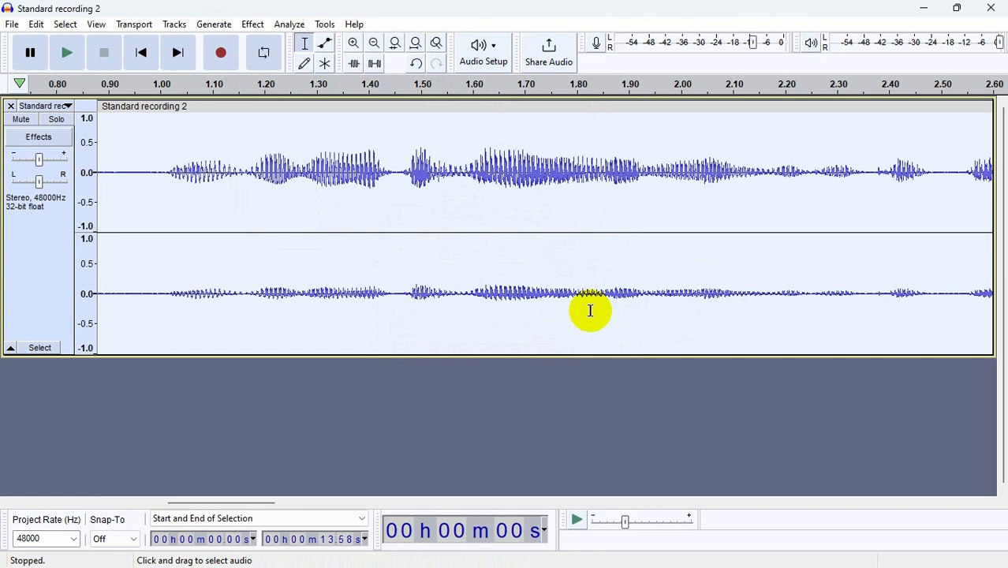
click(253, 24)
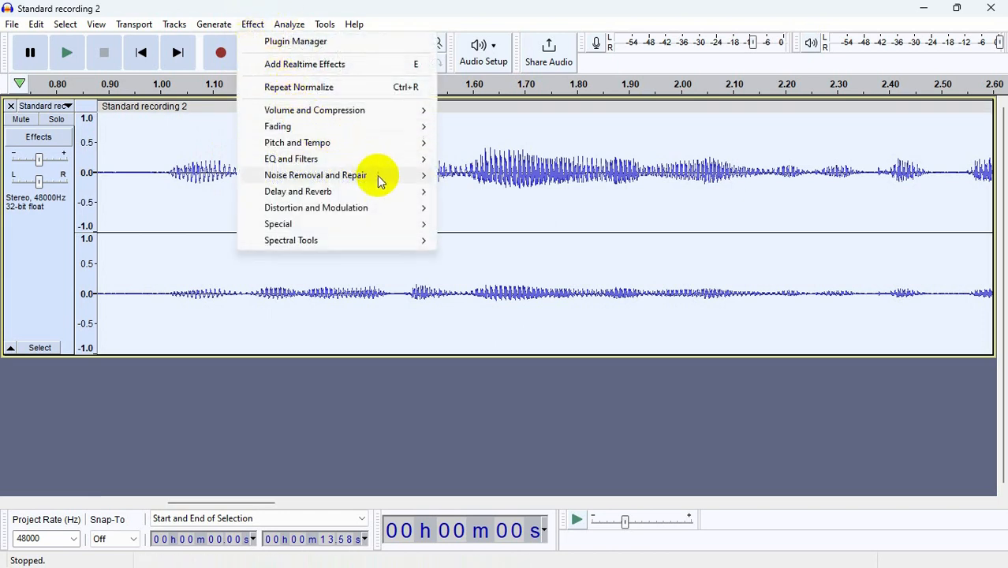
mouse_move(352, 163)
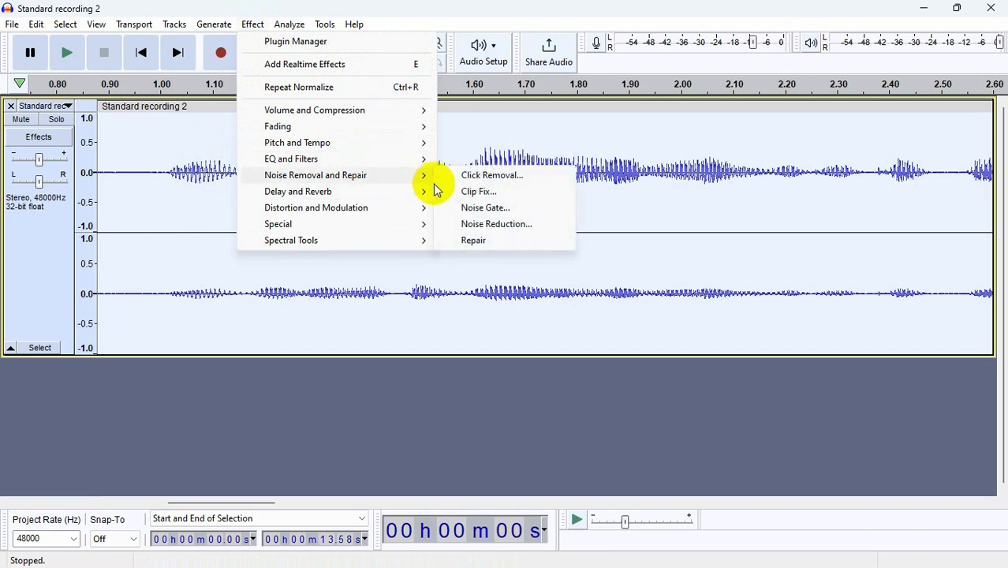
mouse_move(428, 191)
mouse_move(377, 135)
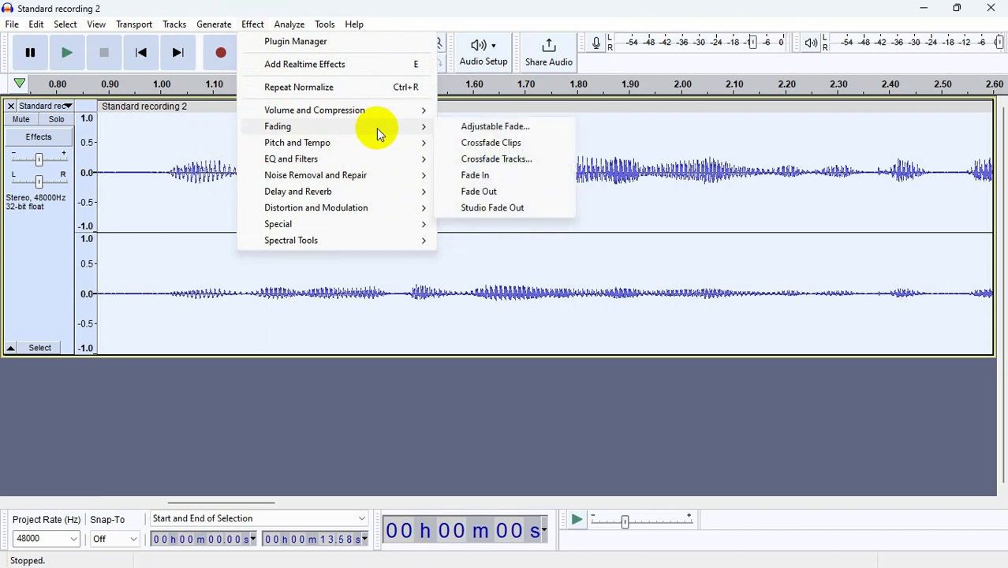
click(474, 105)
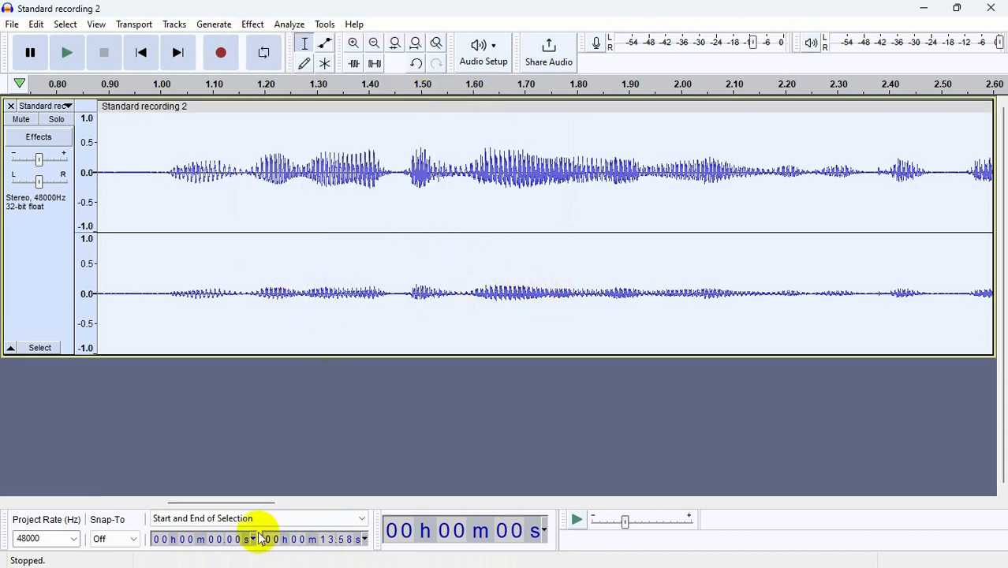
- Select the quiet stretch before the speech, from about 0.44 to 0.93 s
scroll(236, 504, left, 3)
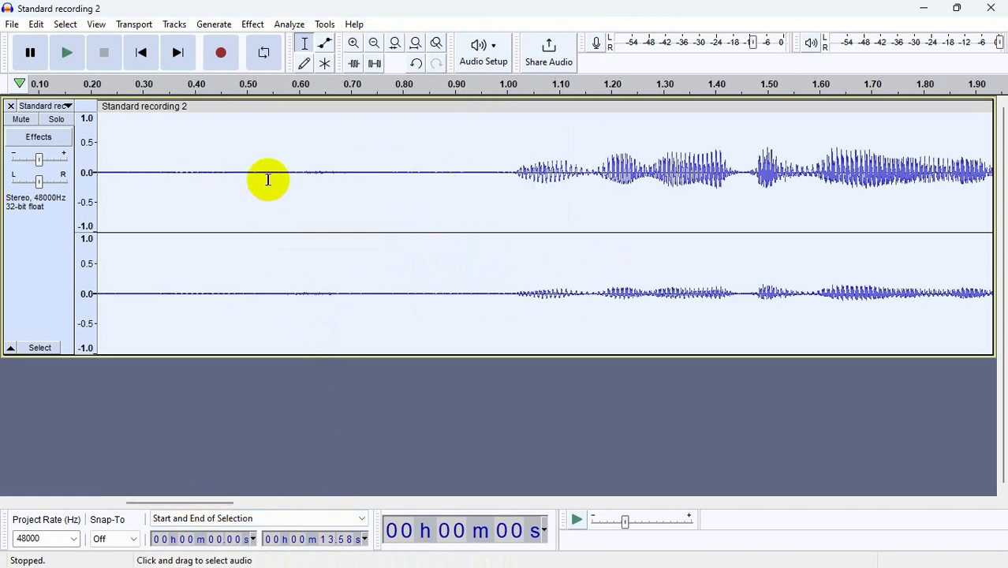
click(348, 172)
drag(216, 176, 467, 197)
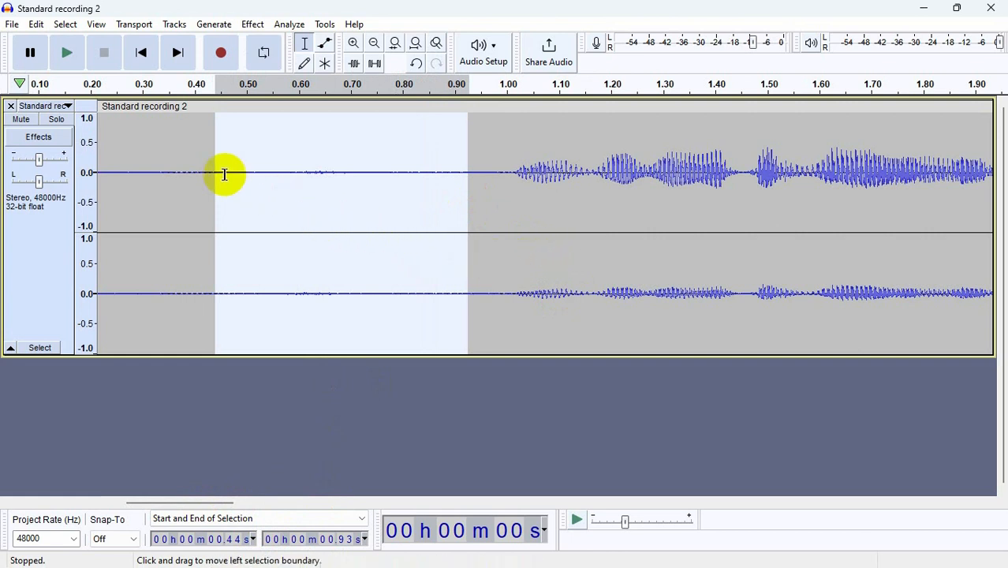
- Export the audio to the desktop as a WAV file named Standard recording 2 with Signed 16-bit PCM encoding
click(12, 25)
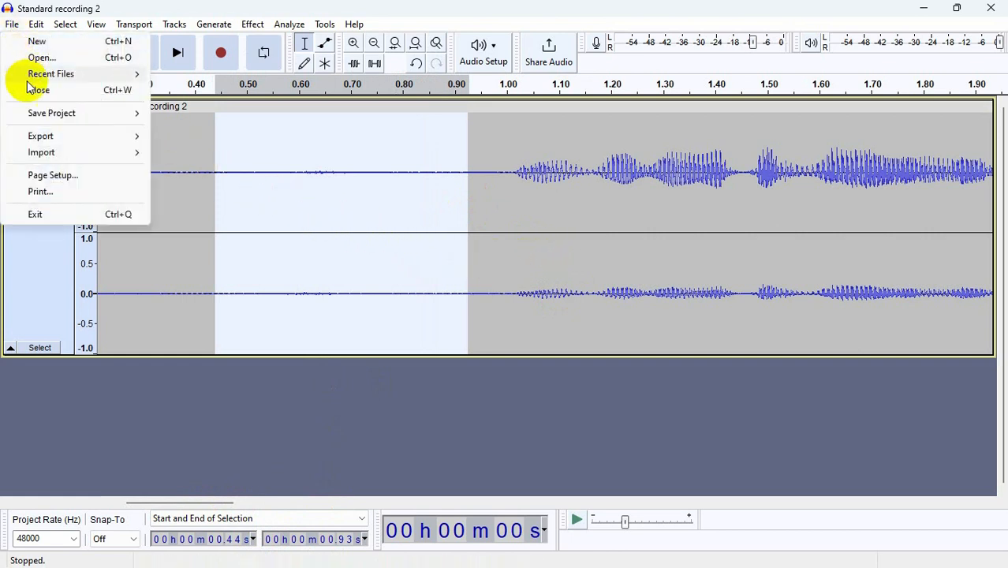
mouse_move(90, 142)
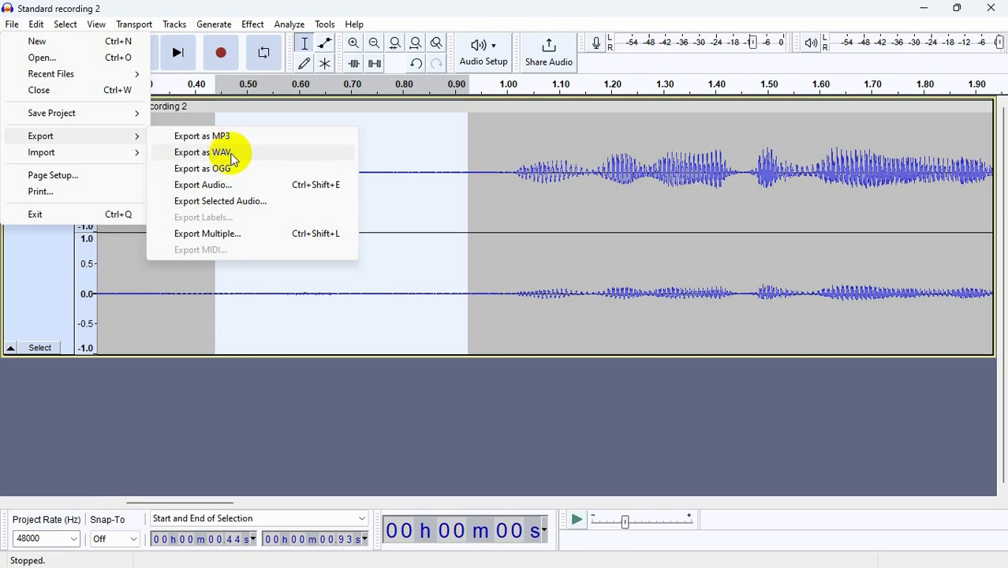
click(229, 154)
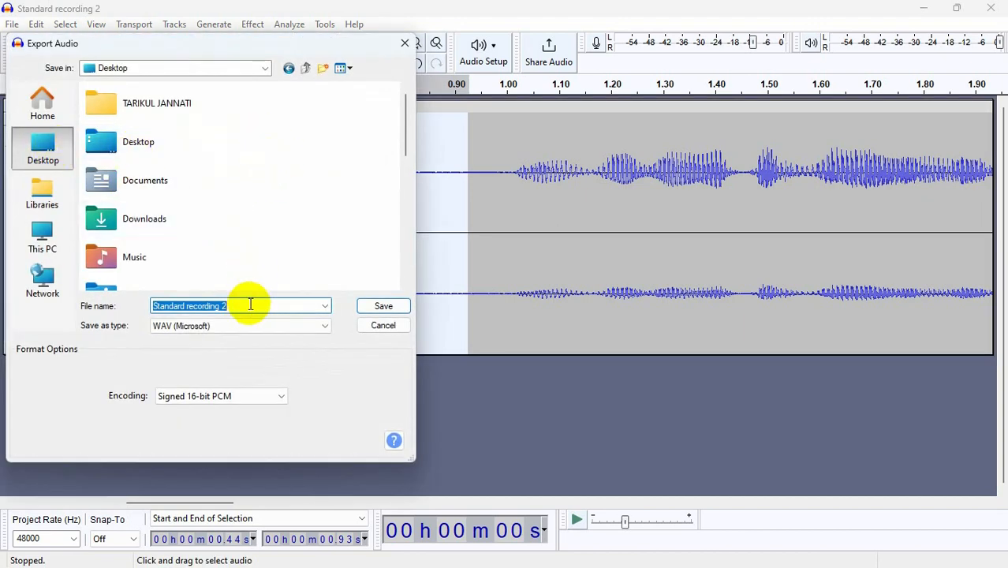
click(377, 307)
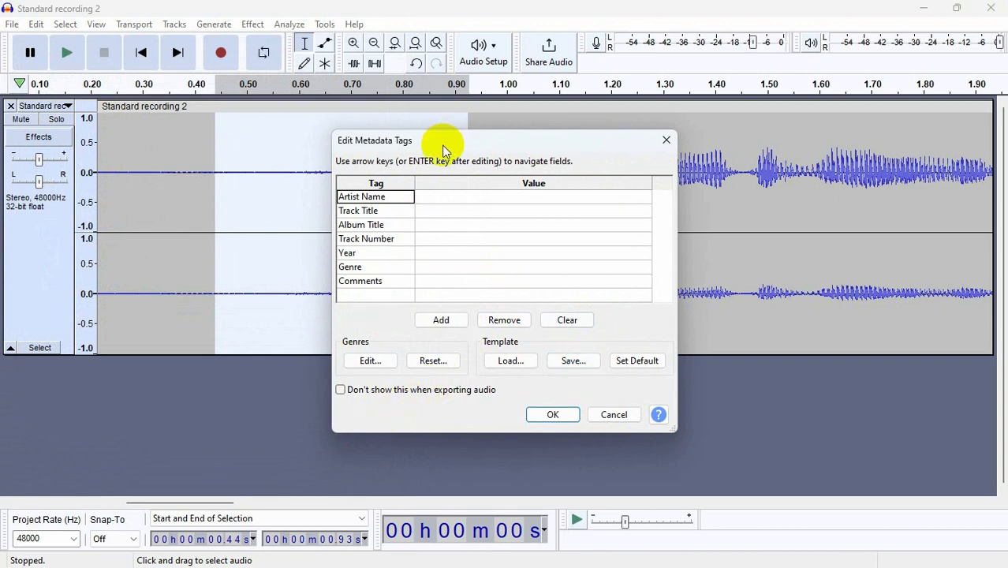
- Leave the metadata tags blank, set their dialog not to show when exporting audio, and complete the export
drag(444, 150, 441, 121)
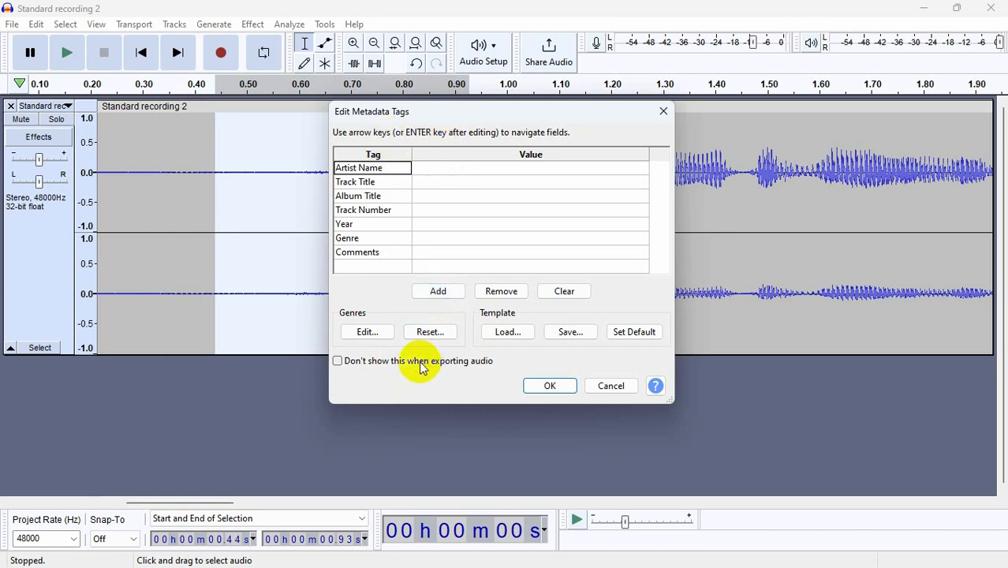
click(339, 362)
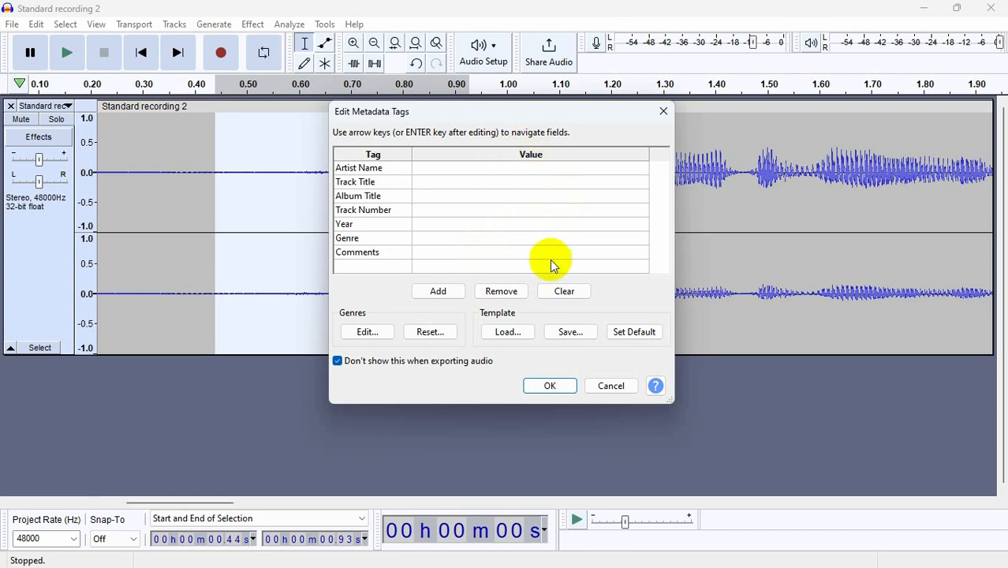
click(540, 385)
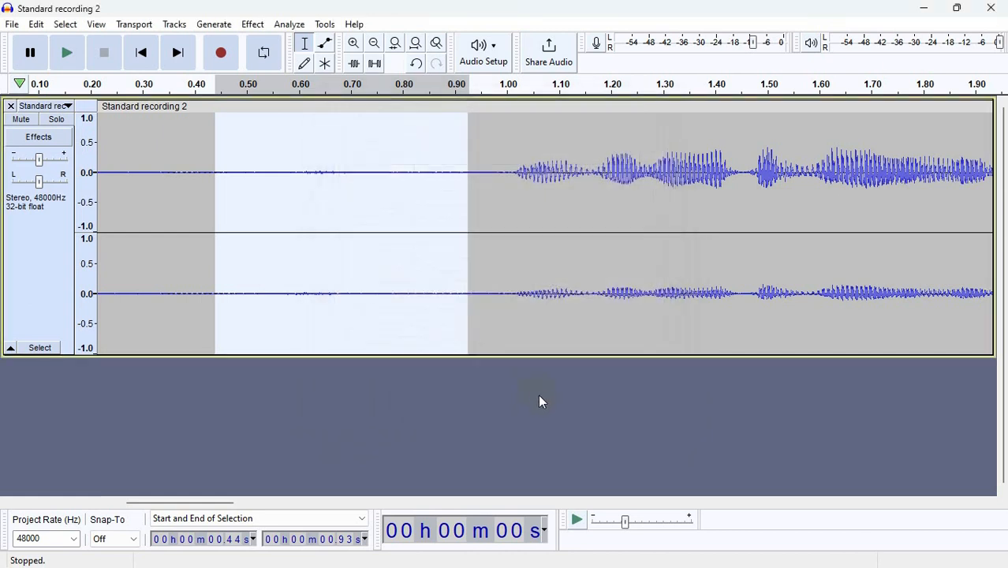
- Close the Audacity project without saving its changes
click(983, 13)
click(533, 284)
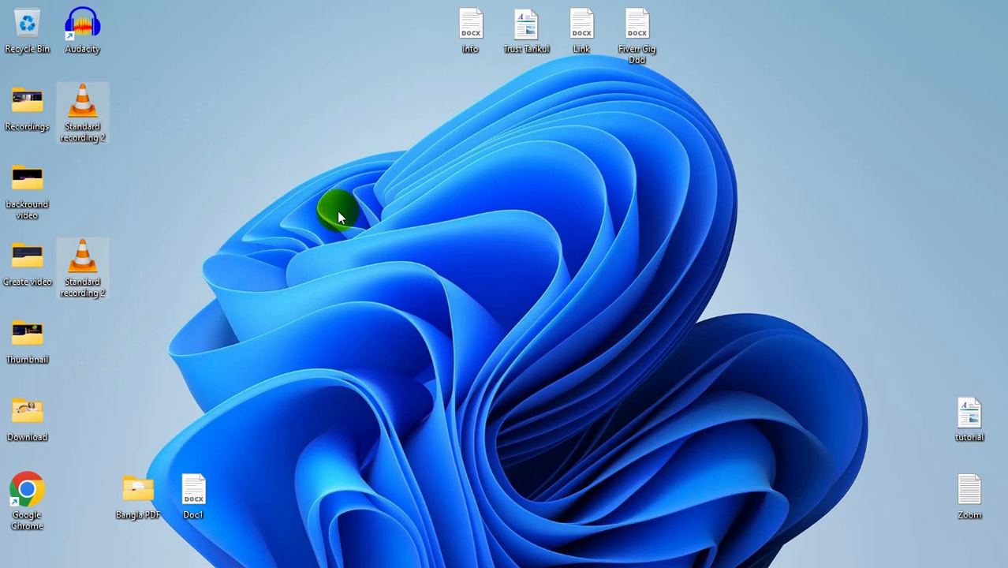